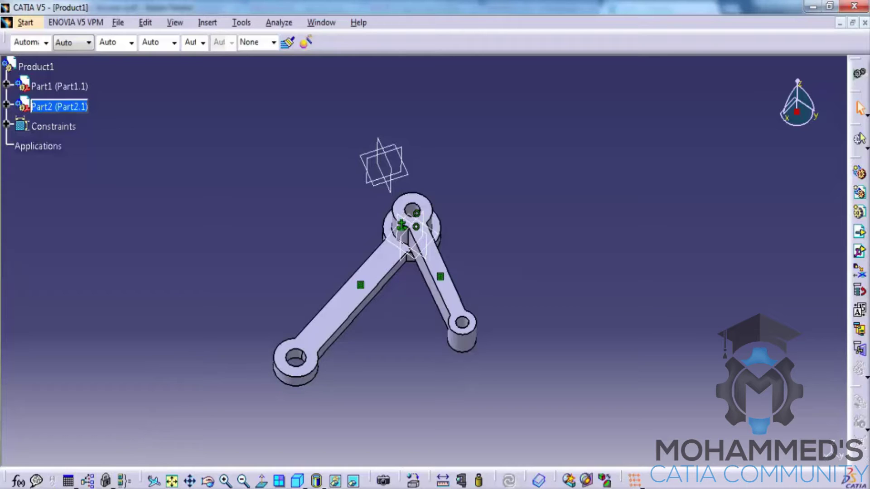
In the PROJECT PARTS folder, check that the SPLIT MUFF COUPLING ASSEMBLY file is a CATProduct.
{"action": "left_click", "coordinate": [97, 444]}
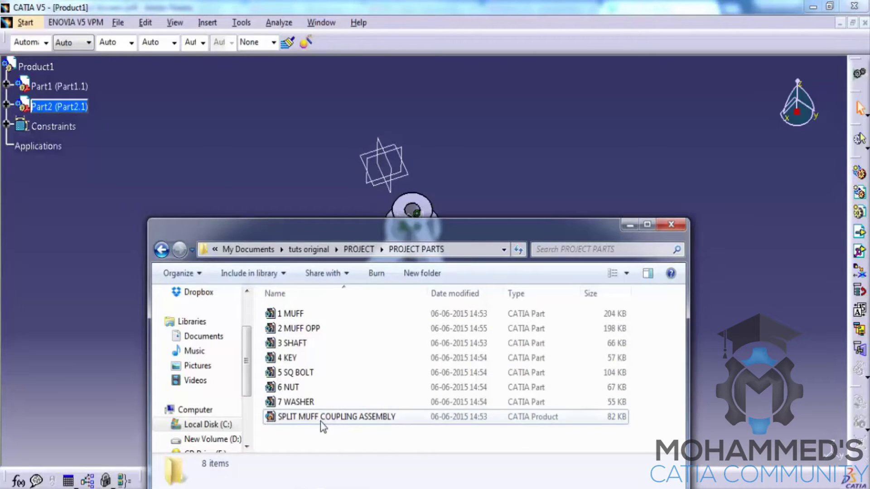
{"action": "left_click", "coordinate": [320, 421]}
{"action": "right_click", "coordinate": [320, 421]}
{"action": "left_click", "coordinate": [360, 409]}
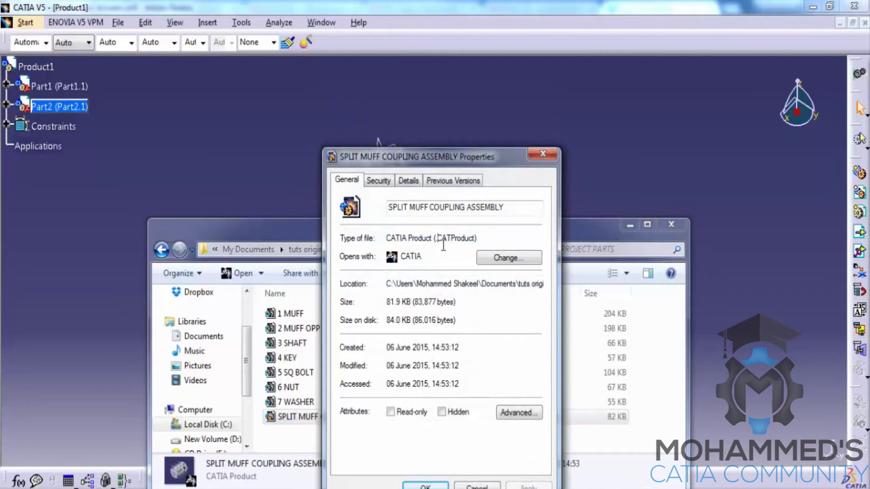
{"action": "left_click_drag", "start_coordinate": [443, 246], "coordinate": [480, 251]}
{"action": "left_click", "coordinate": [543, 154]}
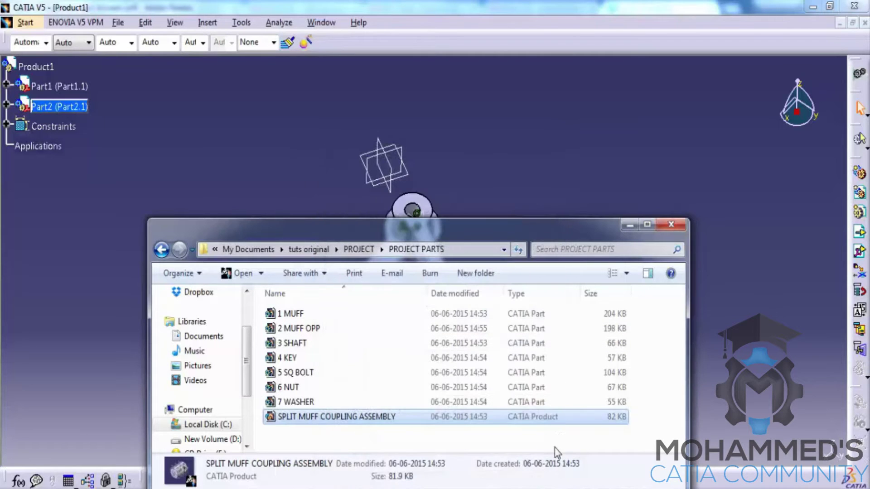
{"action": "left_click", "coordinate": [558, 448]}
{"action": "left_click", "coordinate": [629, 225]}
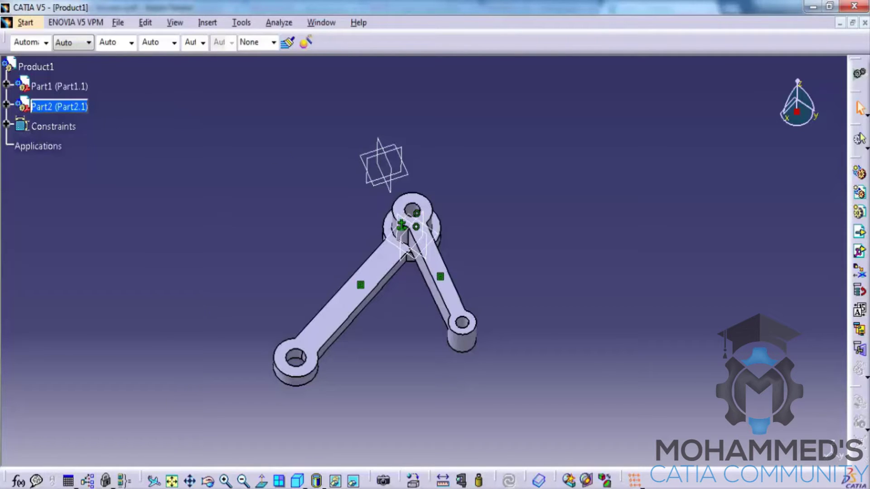
Review the part files 2 MUFF OPP through 7 WASHER in PROJECT PARTS, then return to CATIA.
{"action": "left_click", "coordinate": [128, 481]}
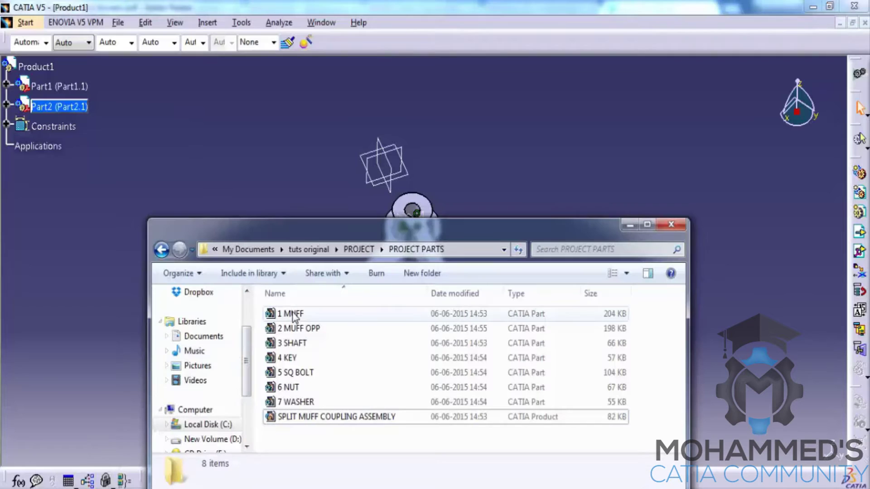
{"action": "left_click", "coordinate": [300, 331]}
{"action": "left_click", "coordinate": [300, 344]}
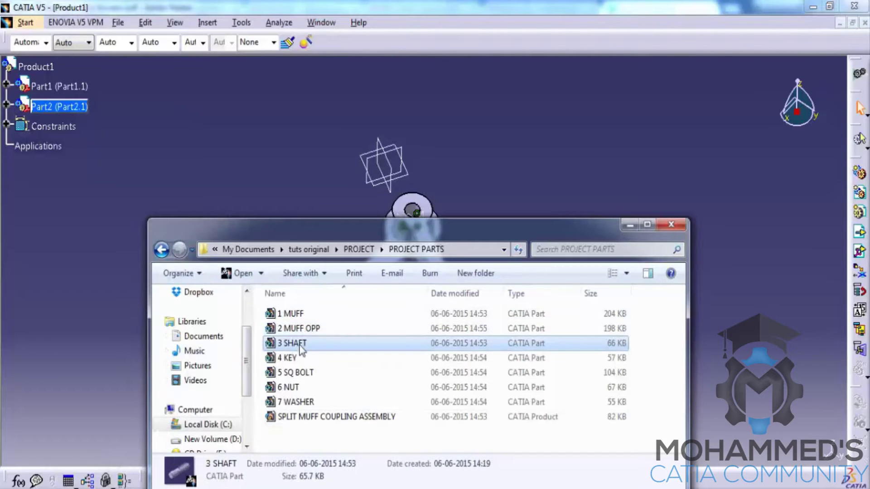
{"action": "left_click", "coordinate": [294, 357]}
{"action": "left_click", "coordinate": [299, 372]}
{"action": "left_click", "coordinate": [297, 387]}
{"action": "left_click", "coordinate": [309, 401]}
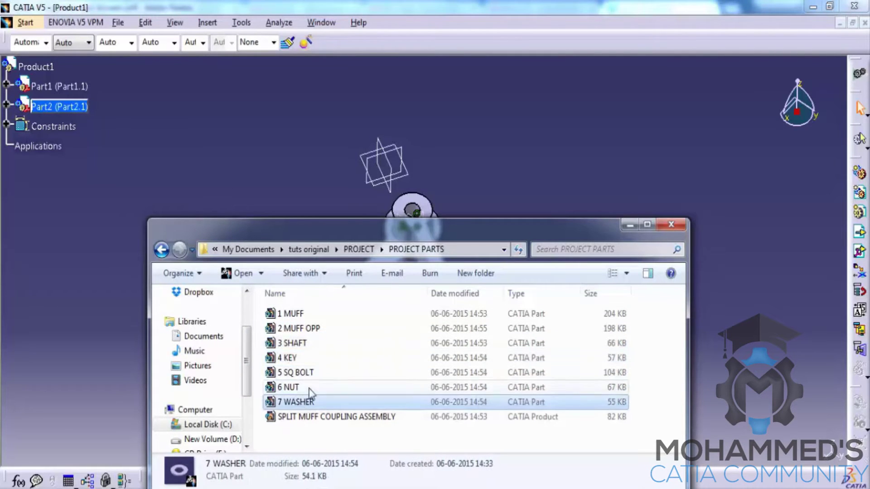
{"action": "left_click", "coordinate": [468, 147]}
Create a new Product document, Product2.
{"action": "left_click", "coordinate": [118, 23]}
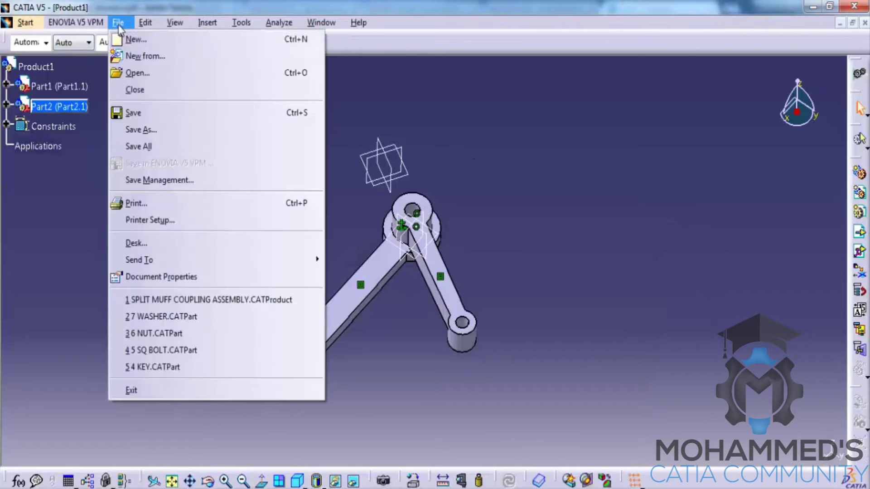
{"action": "left_click", "coordinate": [144, 46]}
{"action": "left_click", "coordinate": [639, 262]}
{"action": "scroll", "coordinate": [635, 262], "scroll_direction": "down", "scroll_amount": 2}
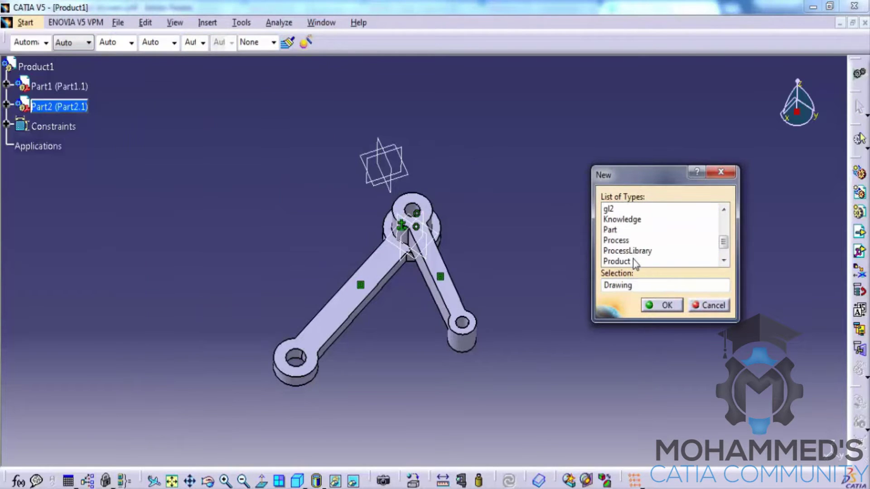
{"action": "left_click", "coordinate": [634, 261]}
{"action": "left_click", "coordinate": [668, 306]}
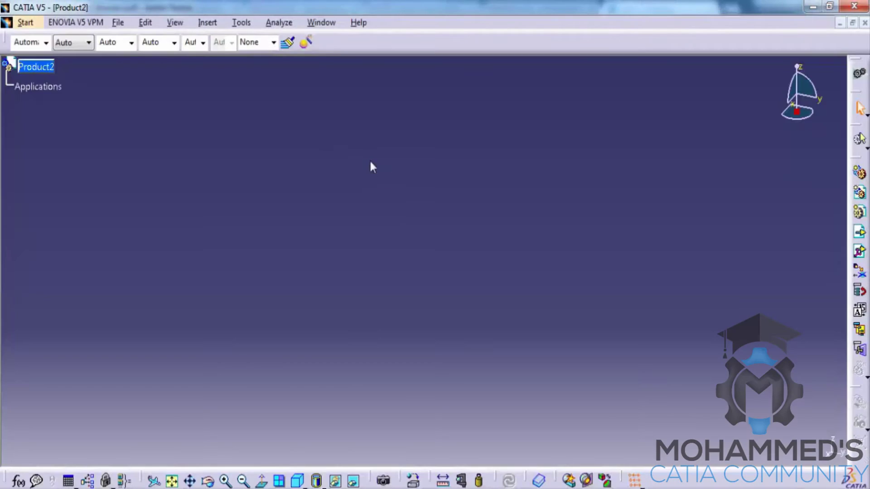
Try inserting an existing component into Product2, then cancel the file browse.
{"action": "right_click", "coordinate": [42, 66]}
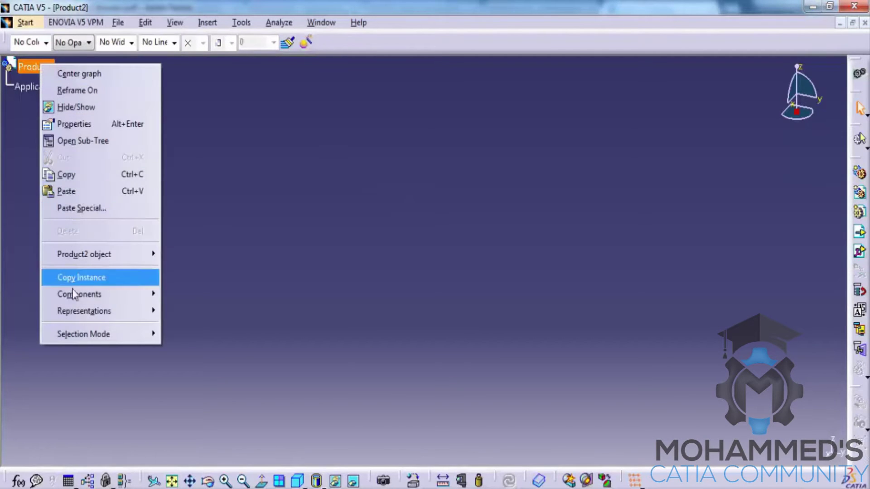
{"action": "mouse_move", "coordinate": [79, 294]}
{"action": "left_click", "coordinate": [203, 362]}
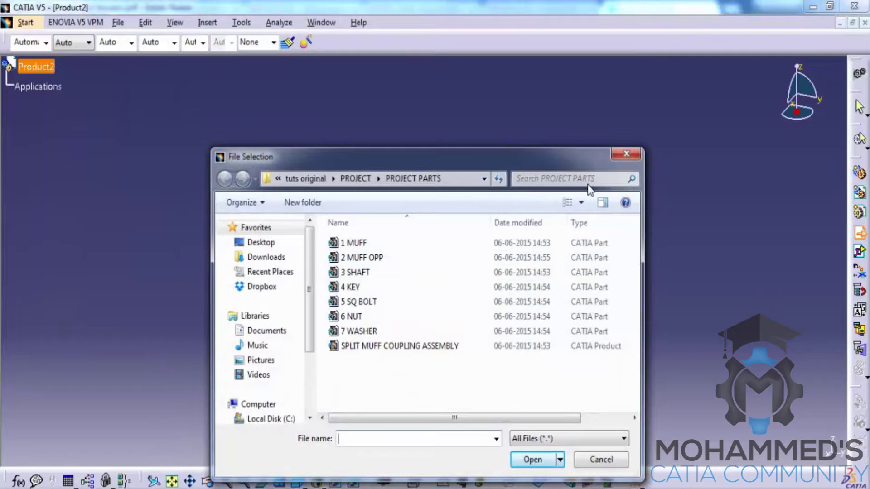
{"action": "left_click", "coordinate": [621, 154]}
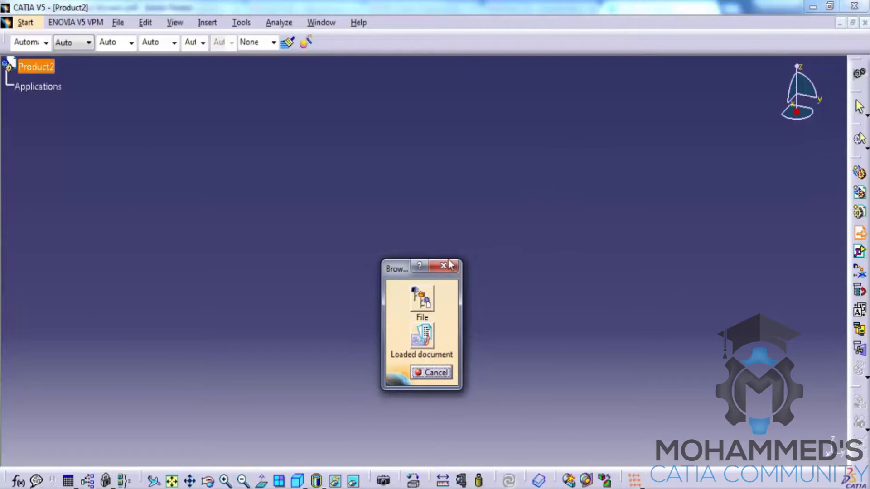
{"action": "key", "text": "Escape"}
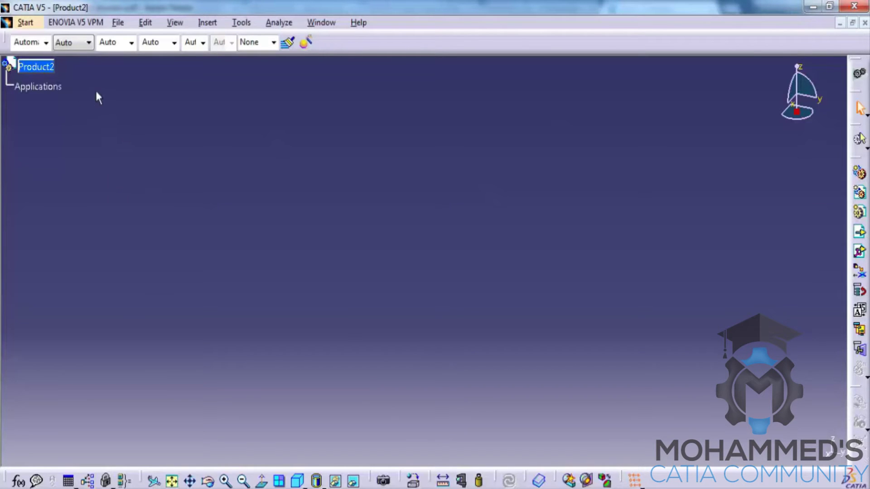
Add a new part, Part3, under Product2 and activate it for Part Design.
{"action": "left_click", "coordinate": [50, 69]}
{"action": "right_click", "coordinate": [50, 69]}
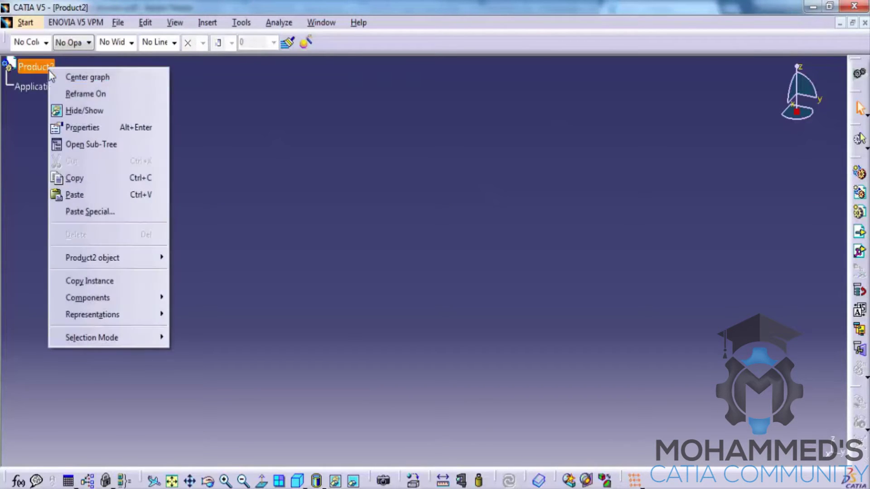
{"action": "mouse_move", "coordinate": [113, 297]}
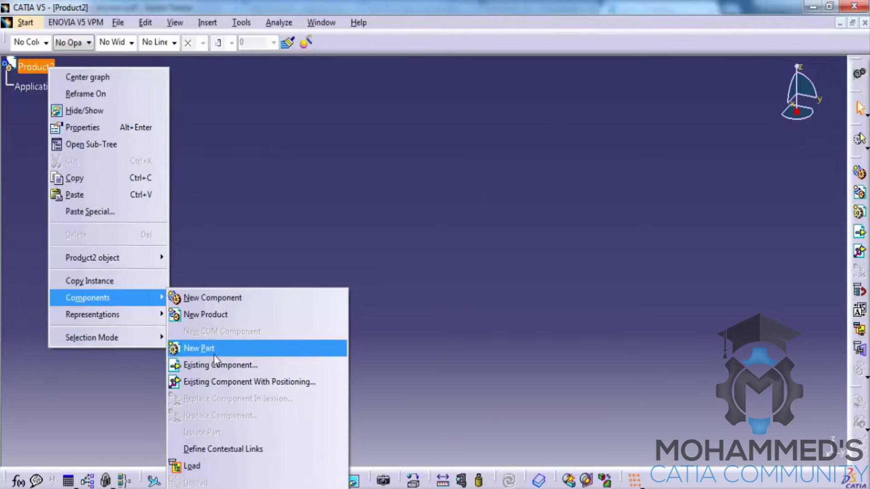
{"action": "left_click", "coordinate": [190, 349]}
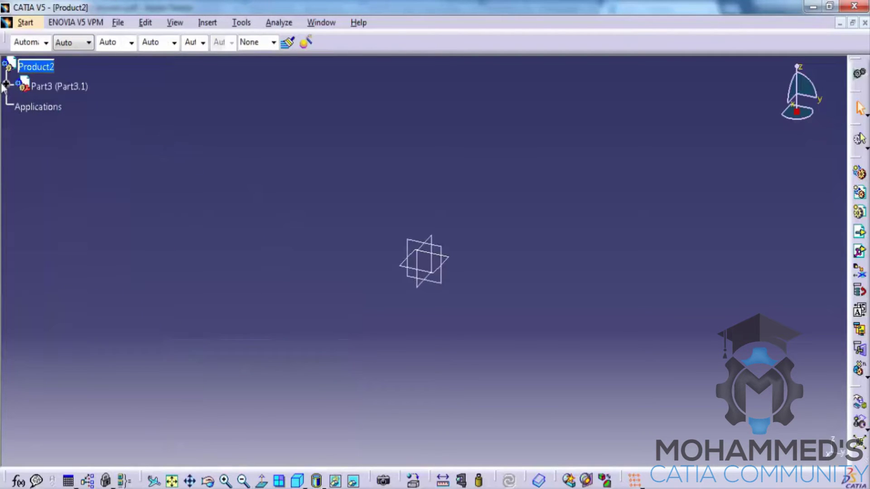
{"action": "left_click", "coordinate": [6, 84]}
{"action": "double_click", "coordinate": [54, 107]}
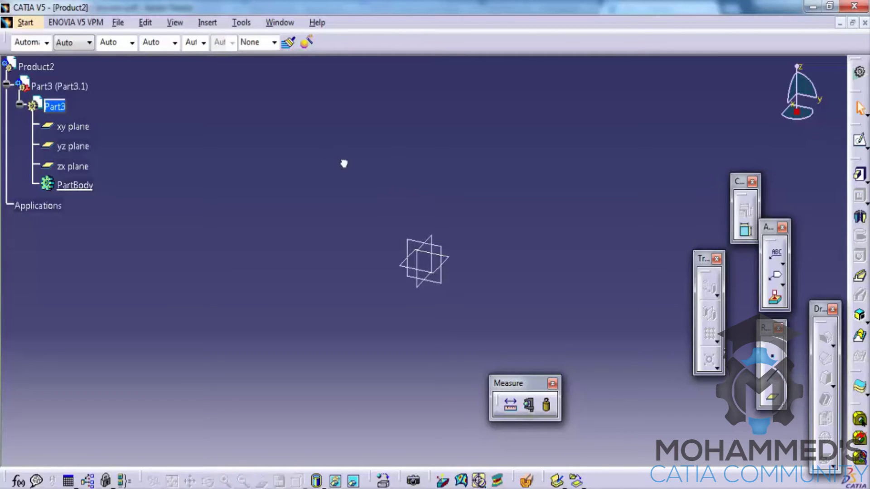
Switch back to the Product1 window and rotate the view around the two links.
{"action": "left_click", "coordinate": [241, 22]}
{"action": "mouse_move", "coordinate": [279, 23]}
{"action": "left_click", "coordinate": [297, 113]}
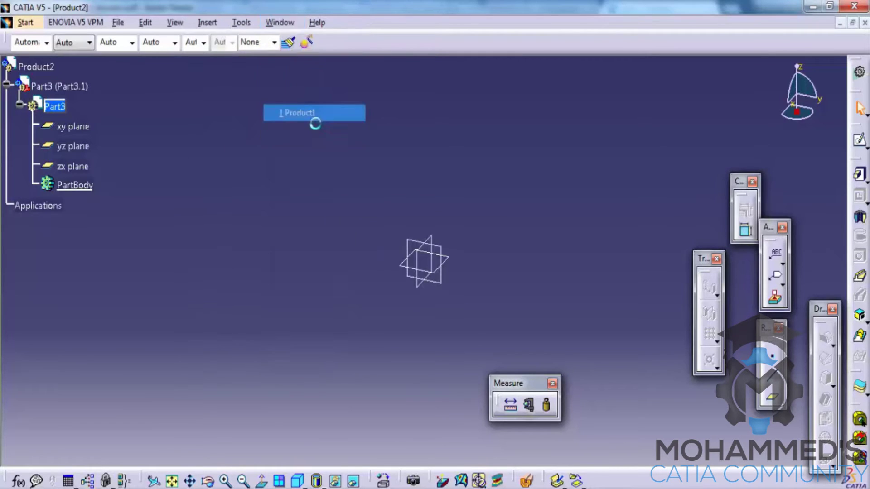
{"action": "left_click", "coordinate": [439, 250]}
{"action": "middle_click_drag", "start_coordinate": [438, 254], "coordinate": [362, 344]}
{"action": "left_click", "coordinate": [363, 349]}
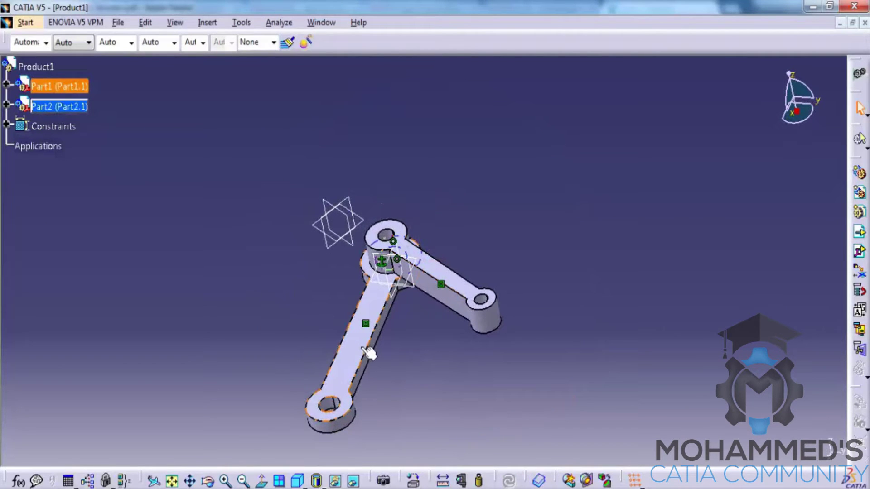
{"action": "left_click", "coordinate": [389, 329]}
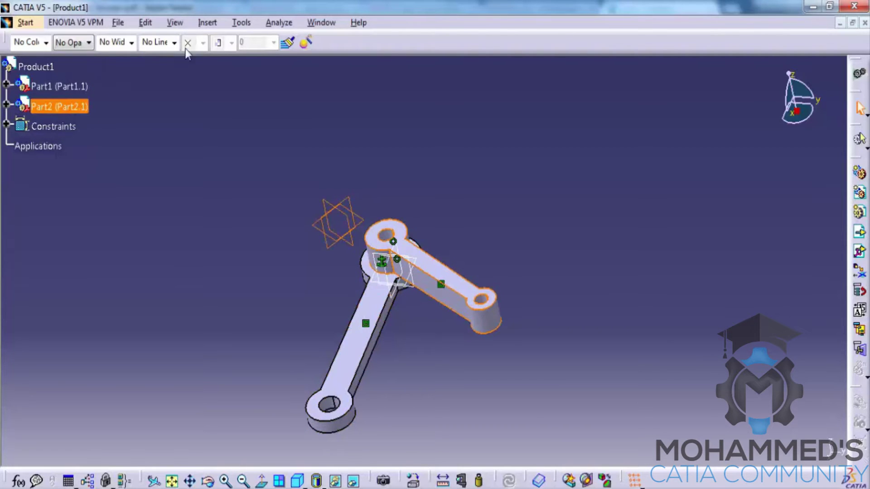
Run Degree(s) of freedom on Part2, showing its single Rotation_1 axis, then close the analysis.
{"action": "left_click", "coordinate": [241, 22]}
{"action": "mouse_move", "coordinate": [278, 22]}
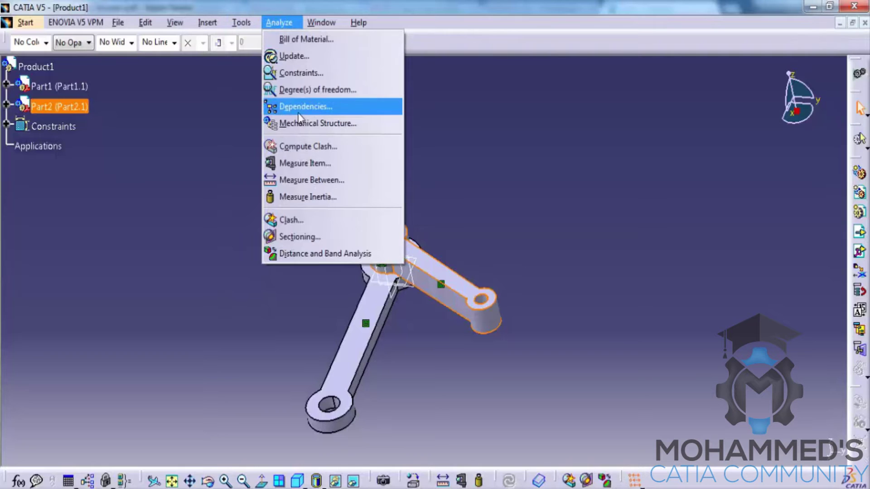
{"action": "left_click", "coordinate": [315, 90]}
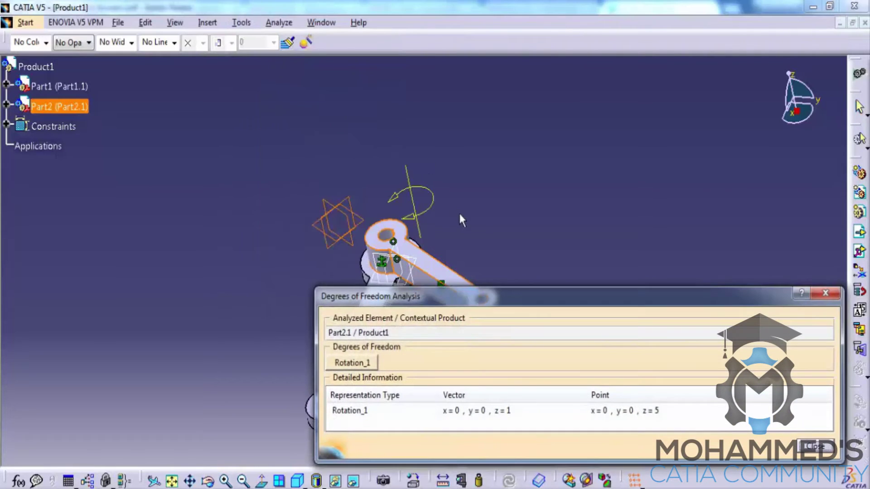
{"action": "left_click", "coordinate": [367, 368]}
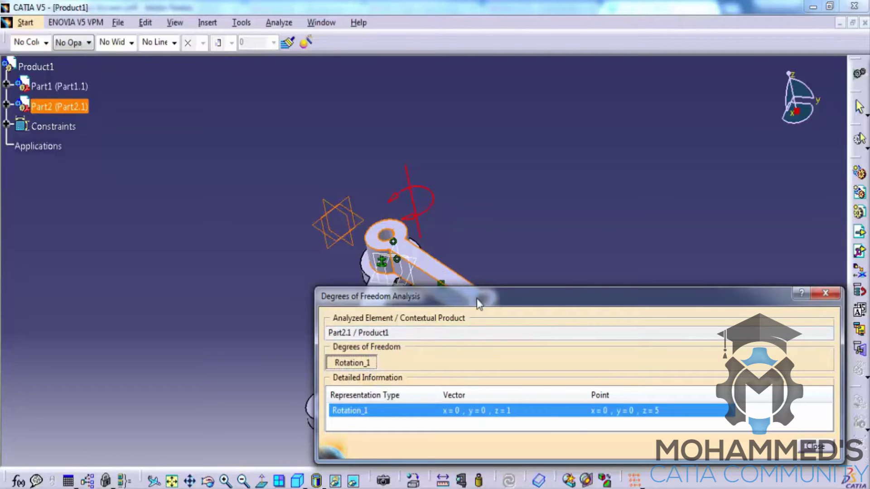
{"action": "left_click_drag", "start_coordinate": [476, 298], "coordinate": [269, 345]}
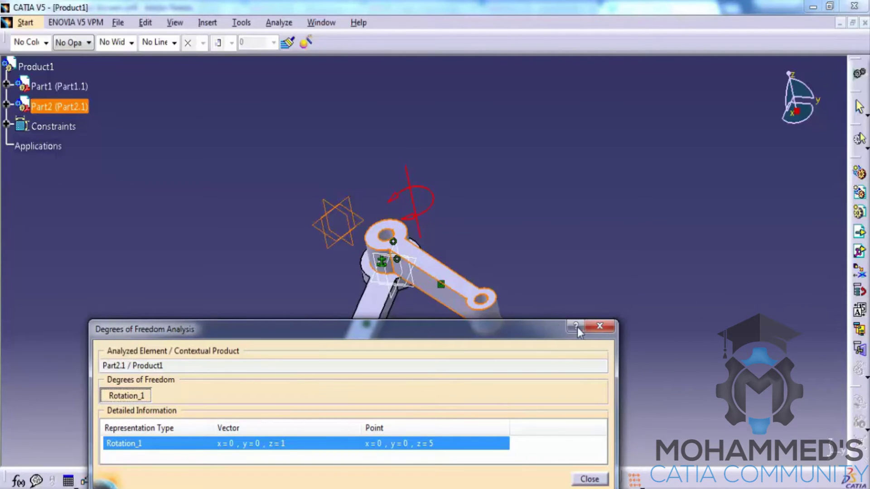
{"action": "left_click", "coordinate": [610, 328]}
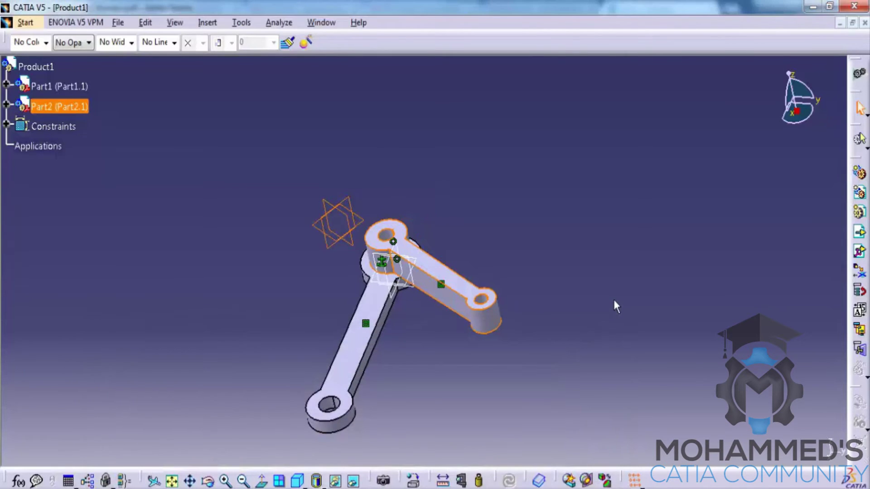
Inspect Product1's file links to Part1 and Part2 in the Desk view, then close it.
{"action": "left_click", "coordinate": [577, 208]}
{"action": "left_click", "coordinate": [144, 23]}
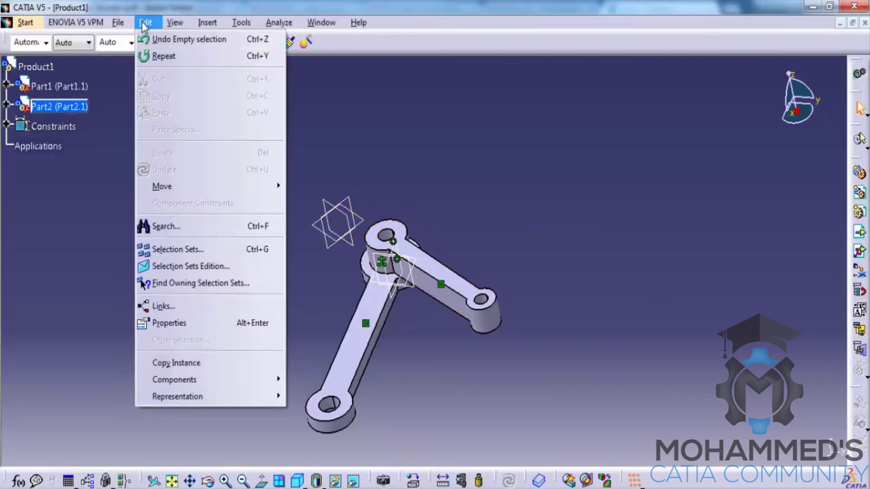
{"action": "mouse_move", "coordinate": [118, 22]}
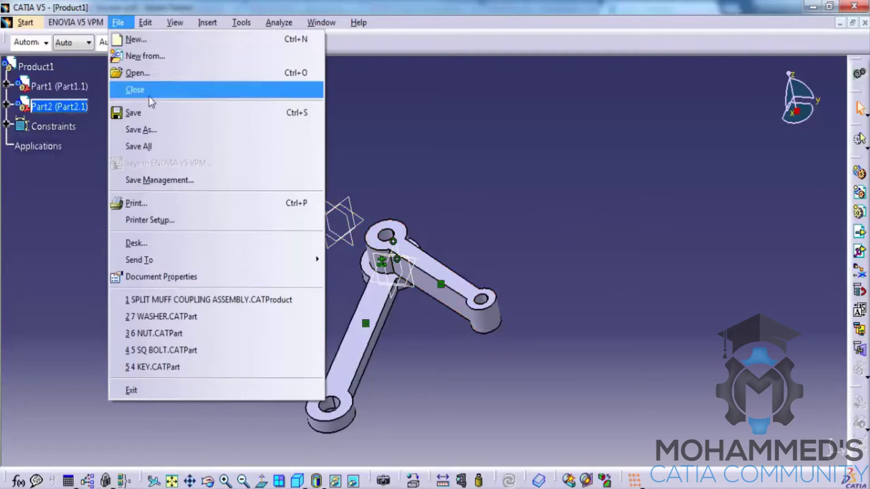
{"action": "left_click", "coordinate": [170, 240]}
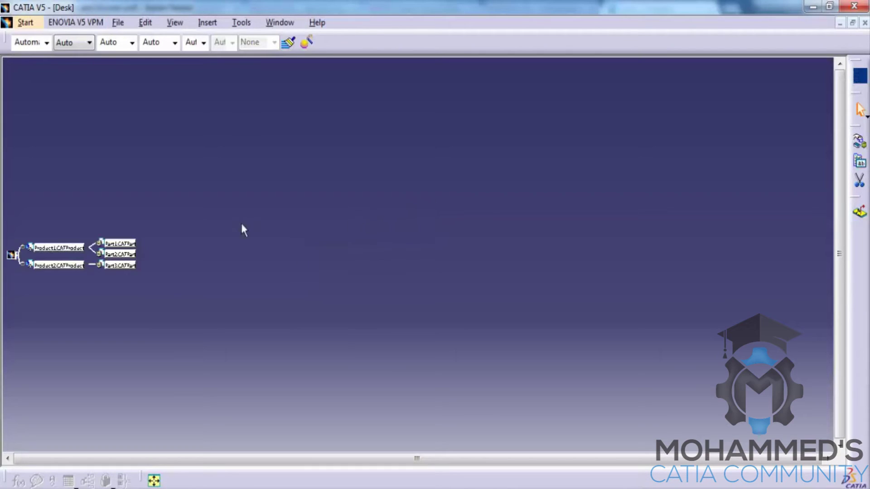
{"action": "middle_click_drag", "start_coordinate": [160, 244], "coordinate": [138, 223]}
{"action": "middle_click_drag", "start_coordinate": [140, 188], "coordinate": [202, 192]}
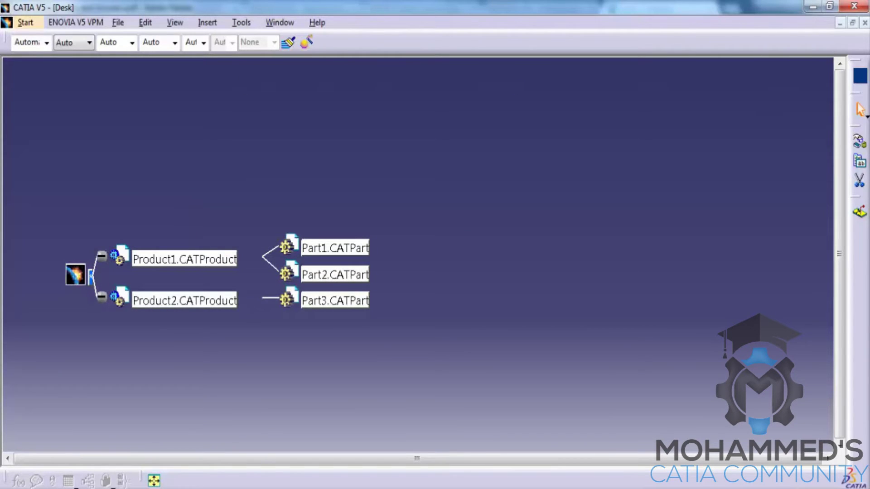
{"action": "left_click", "coordinate": [864, 23]}
Switch to Product2 and close it without saving.
{"action": "left_click", "coordinate": [321, 23]}
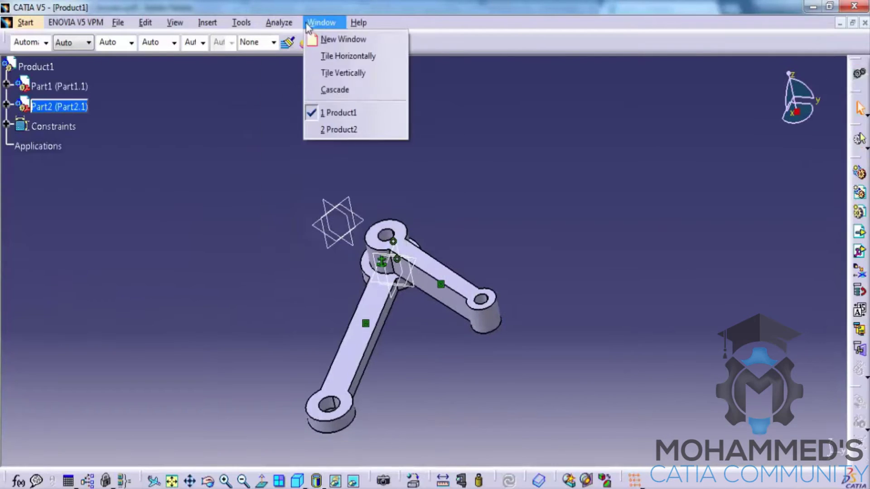
{"action": "left_click", "coordinate": [345, 130]}
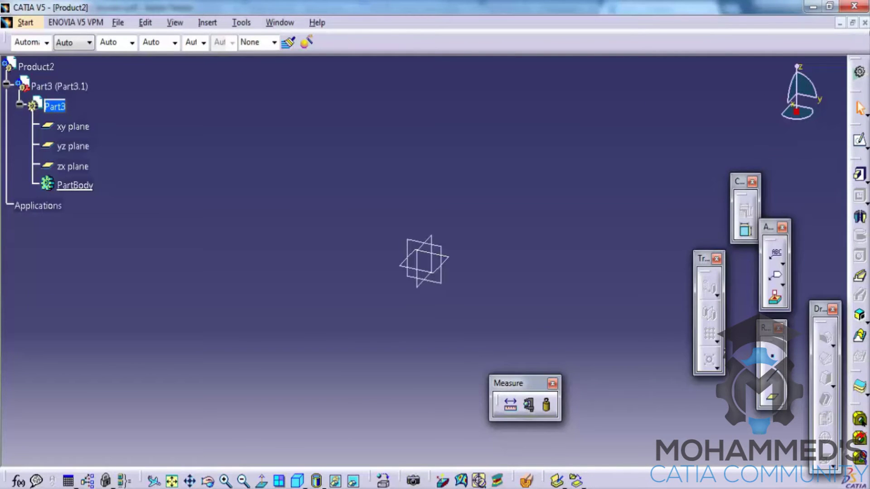
{"action": "key", "text": "ctrl+F4"}
{"action": "left_click", "coordinate": [468, 292]}
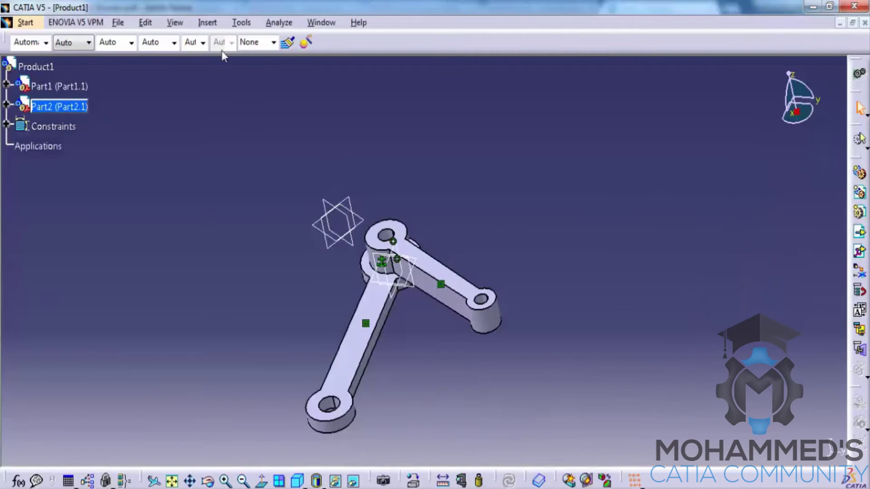
Recheck Product1's file dependency tree in Desk, then go to the Window menu.
{"action": "left_click", "coordinate": [119, 23]}
{"action": "left_click", "coordinate": [154, 243]}
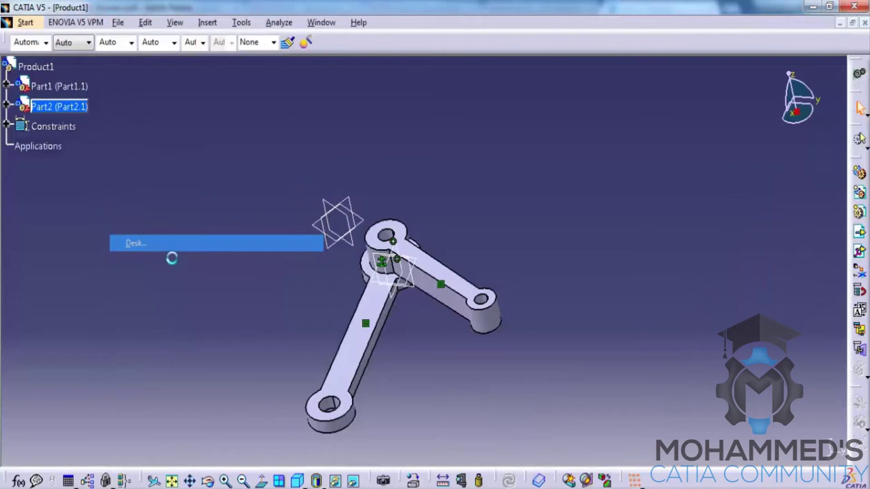
{"action": "mouse_move", "coordinate": [202, 246]}
{"action": "middle_mouse_down"}
{"action": "mouse_move", "coordinate": [431, 240]}
{"action": "mouse_move", "coordinate": [427, 190]}
{"action": "mouse_move", "coordinate": [204, 231]}
{"action": "middle_mouse_up"}
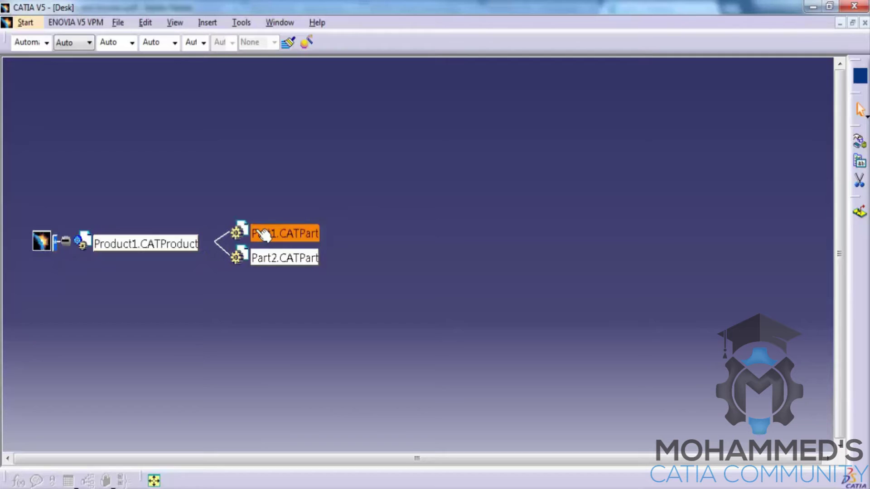
{"action": "left_click", "coordinate": [244, 23]}
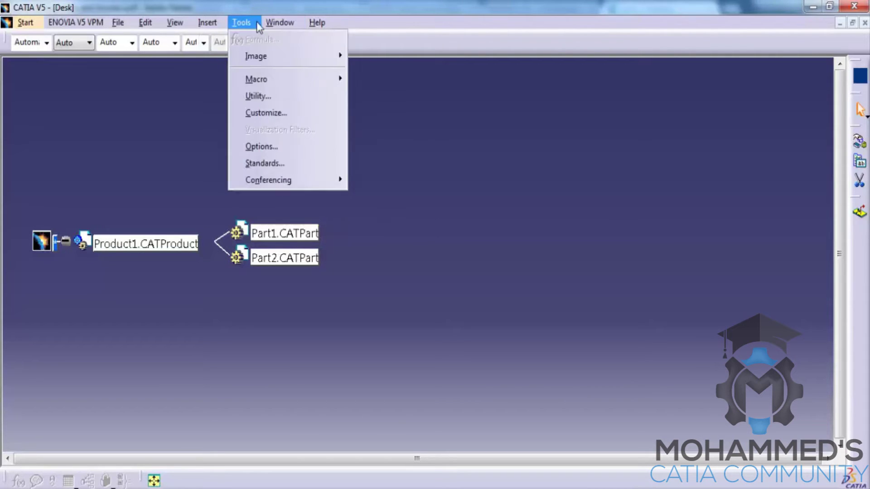
{"action": "left_click", "coordinate": [512, 117]}
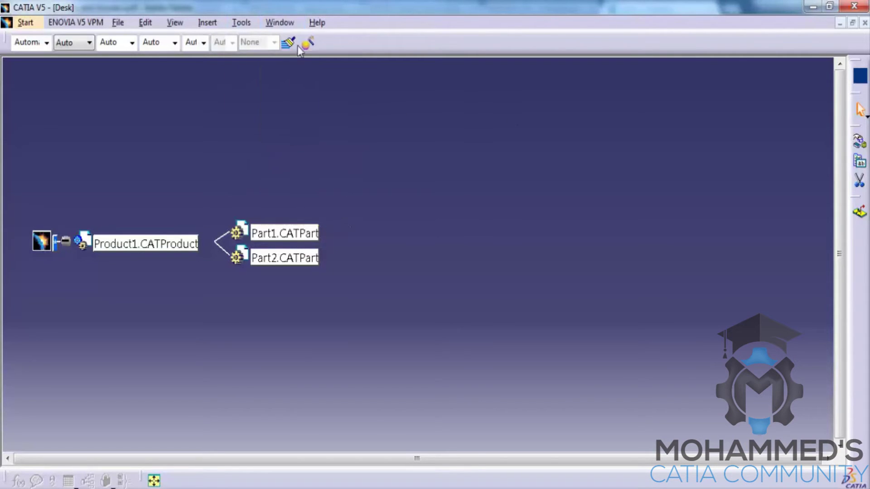
{"action": "left_click", "coordinate": [280, 23]}
Return to the Product1 assembly and select Part2 in the 3D view.
{"action": "left_click", "coordinate": [294, 112]}
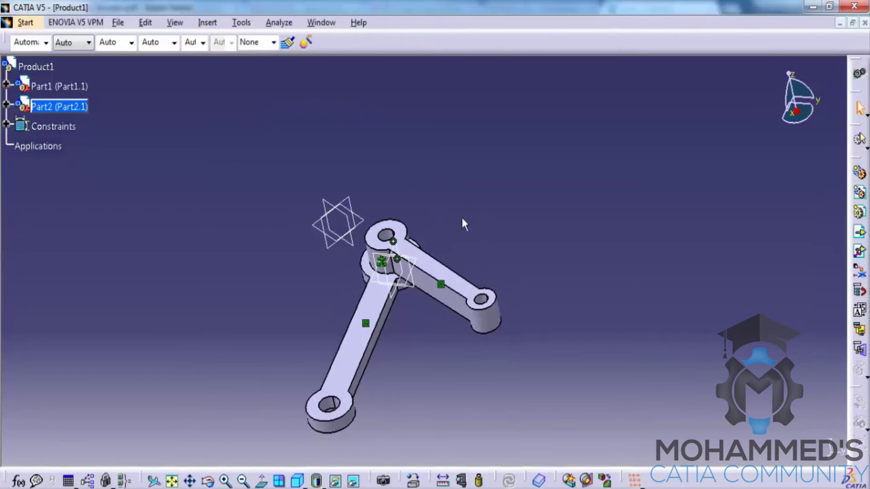
{"action": "middle_click_drag", "start_coordinate": [441, 260], "coordinate": [444, 250]}
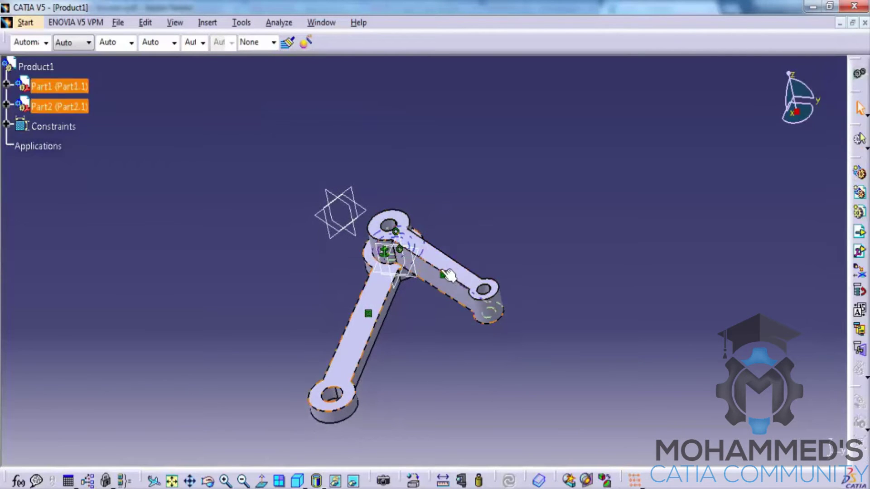
{"action": "left_click", "coordinate": [453, 272]}
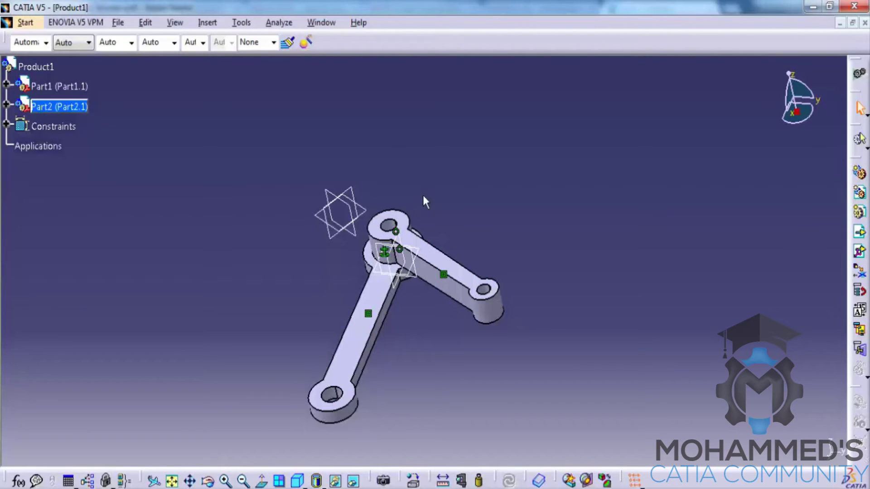
{"action": "left_click", "coordinate": [126, 22]}
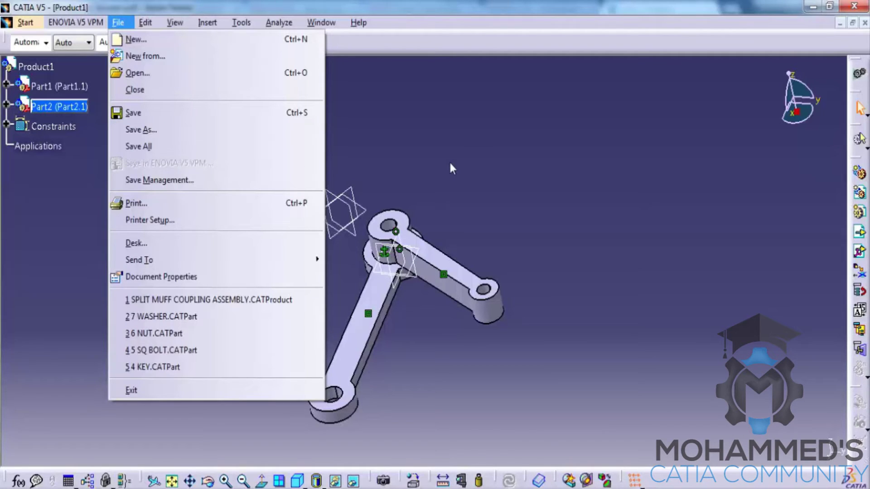
{"action": "left_click", "coordinate": [462, 175]}
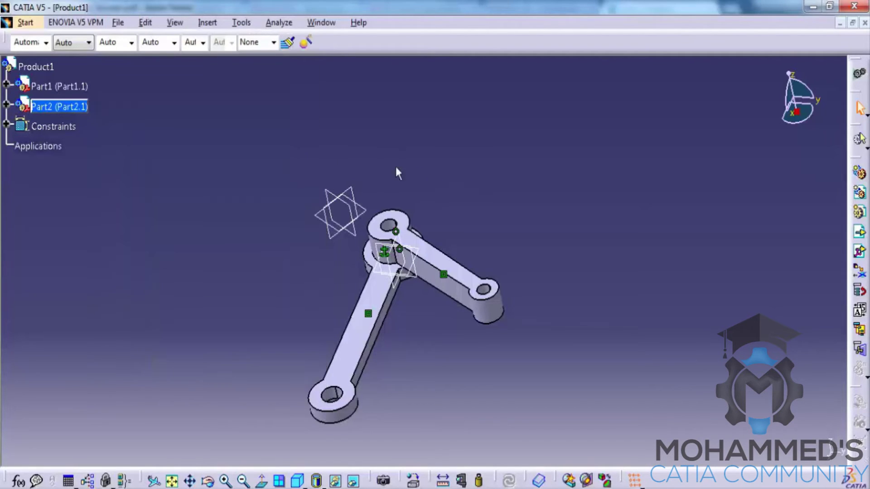
Expand the Part1 and Part2 branches in the specification tree and select the Part2 instance.
{"action": "left_click", "coordinate": [50, 105]}
{"action": "left_click", "coordinate": [6, 84]}
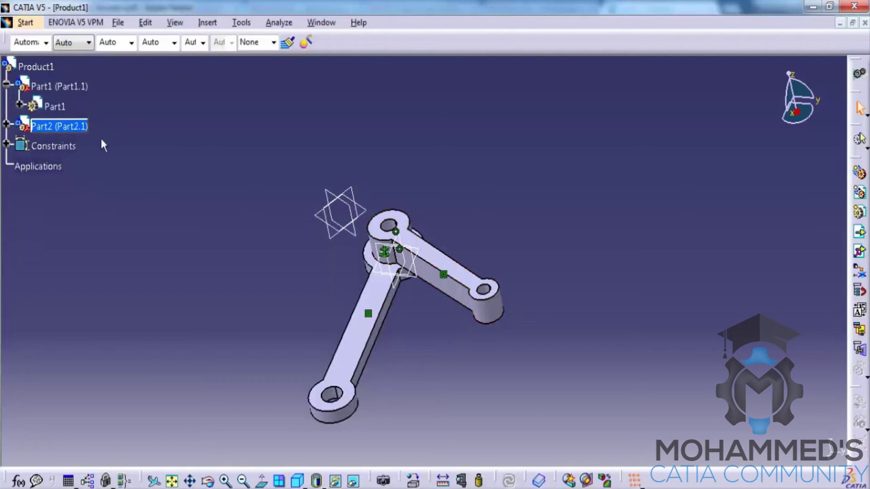
{"action": "left_click", "coordinate": [6, 124]}
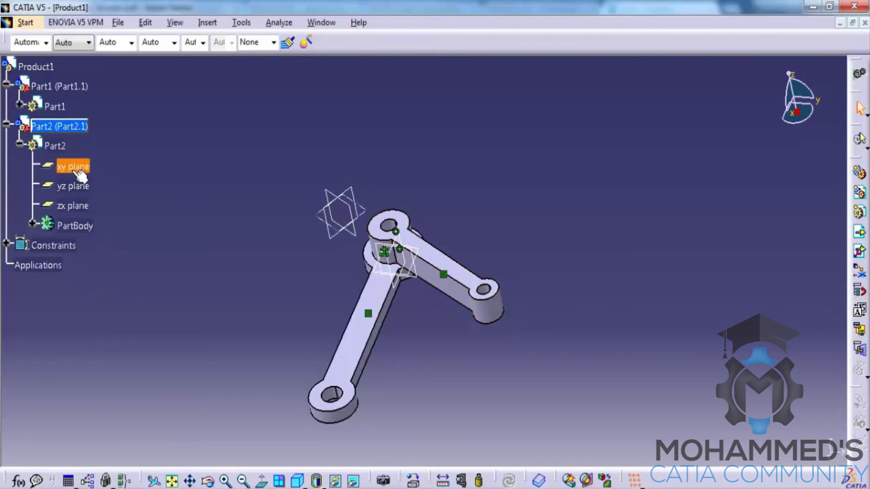
{"action": "left_click", "coordinate": [6, 123]}
{"action": "left_click", "coordinate": [47, 129]}
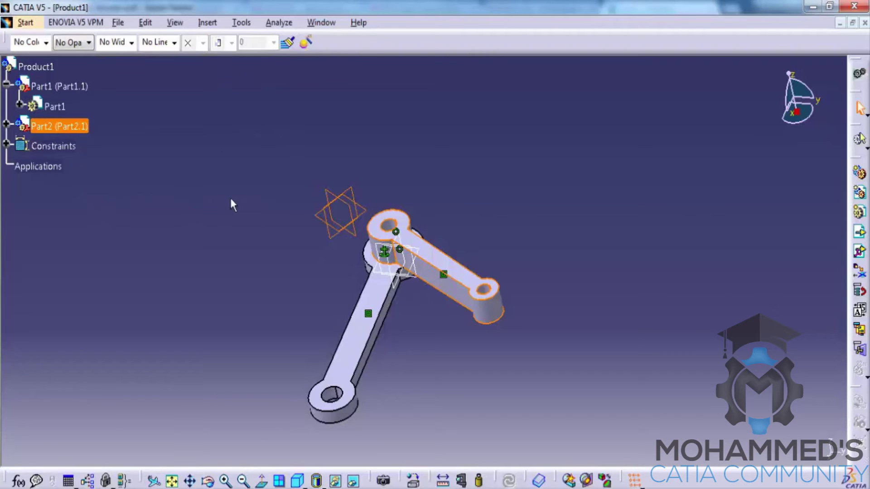
{"action": "left_click", "coordinate": [208, 23]}
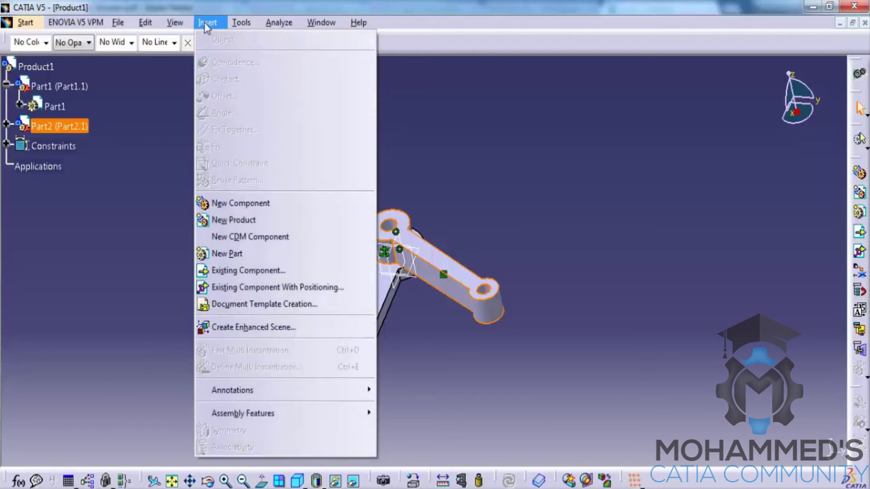
{"action": "mouse_move", "coordinate": [117, 23]}
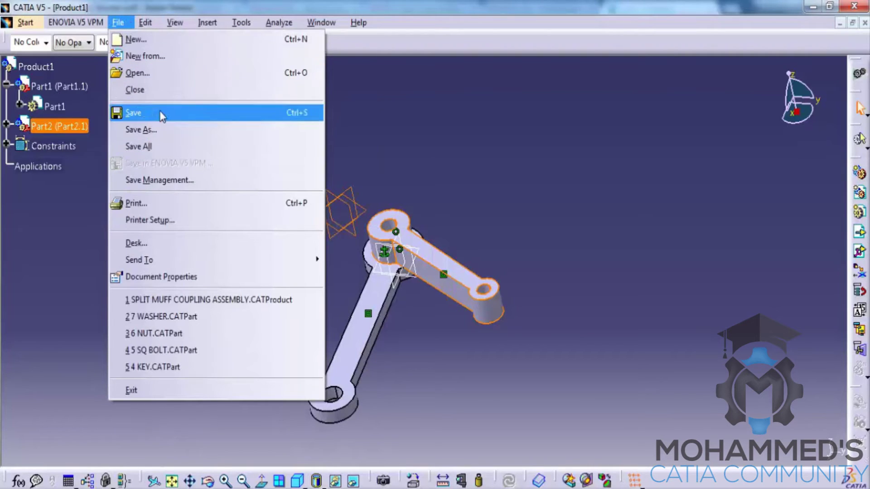
In Save Management, review Product1, Part1 and Part2 as new files, resizing columns to read them.
{"action": "left_click", "coordinate": [169, 179]}
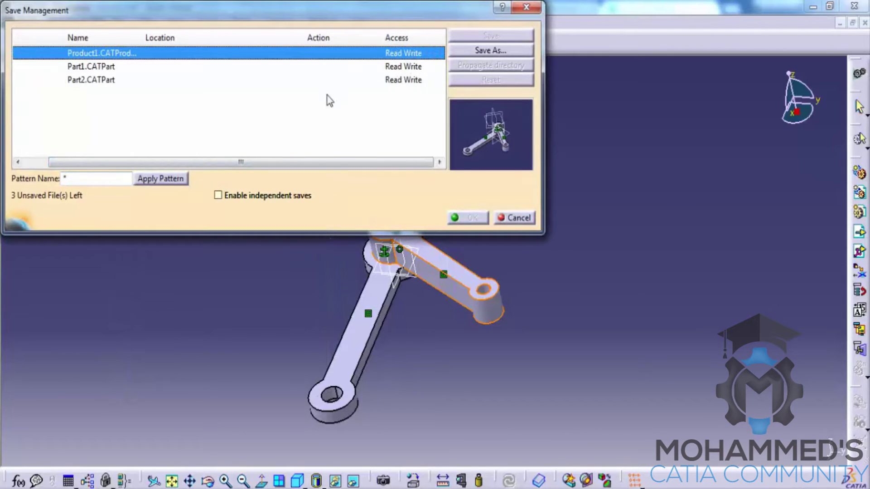
{"action": "left_click_drag", "start_coordinate": [330, 161], "coordinate": [200, 171]}
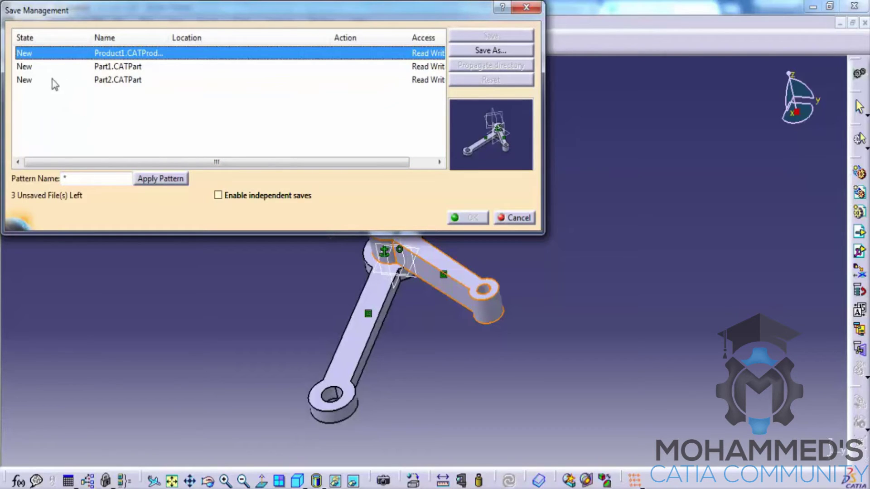
{"action": "left_click", "coordinate": [33, 107]}
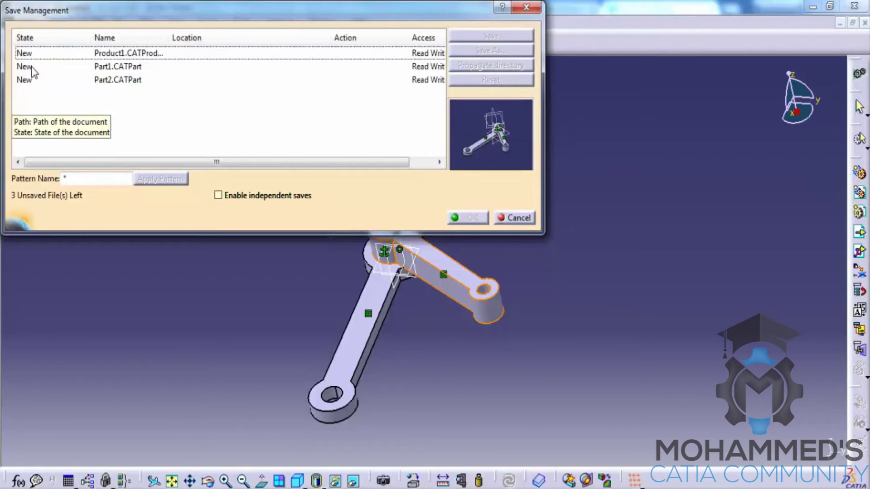
{"action": "left_click", "coordinate": [34, 68]}
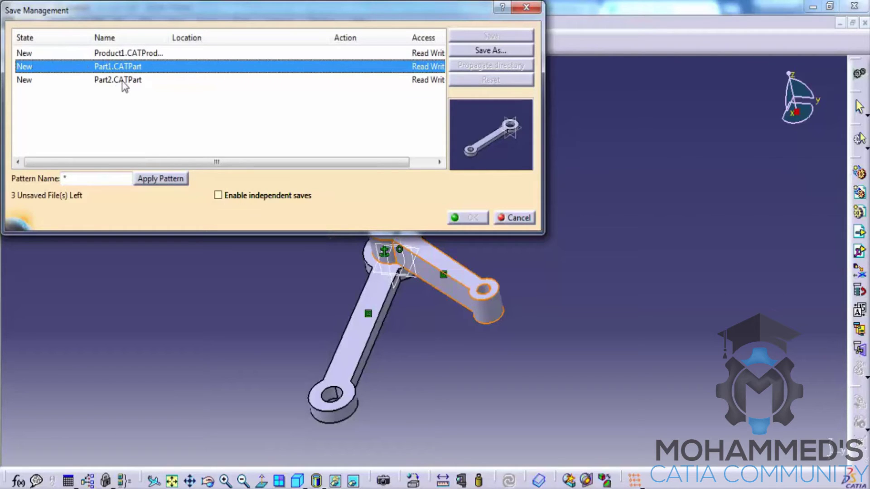
{"action": "left_click_drag", "start_coordinate": [343, 162], "coordinate": [367, 163]}
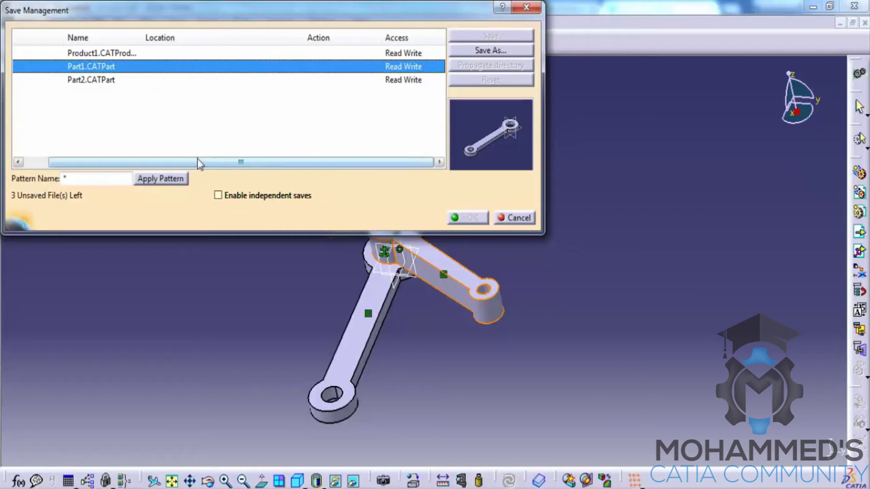
{"action": "left_click_drag", "start_coordinate": [197, 162], "coordinate": [130, 163]}
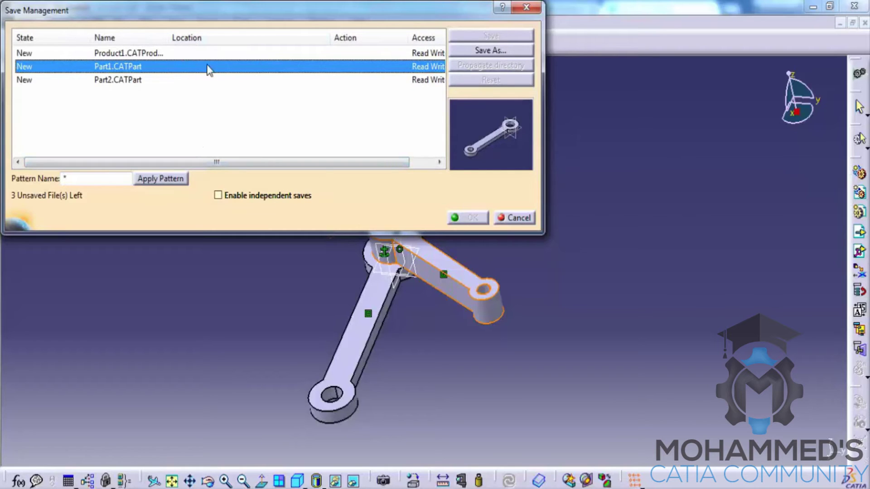
{"action": "left_click_drag", "start_coordinate": [283, 163], "coordinate": [354, 164]}
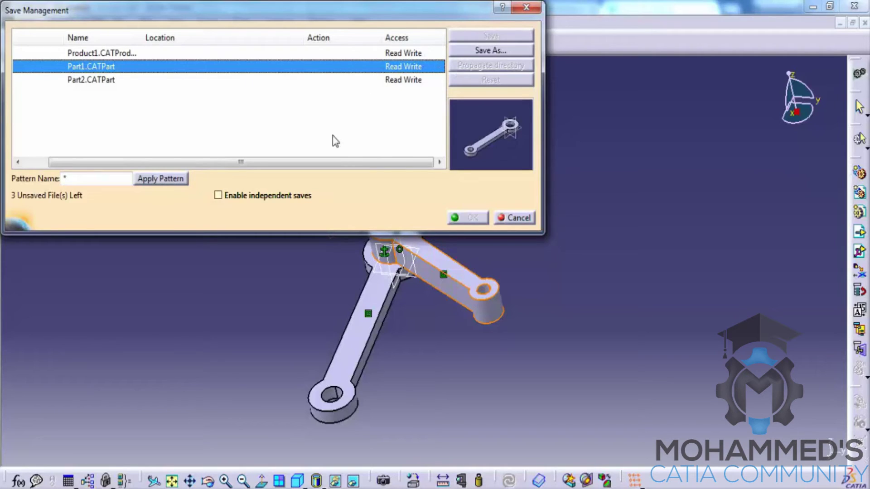
{"action": "left_click_drag", "start_coordinate": [355, 162], "coordinate": [272, 164]}
{"action": "left_click", "coordinate": [397, 54]}
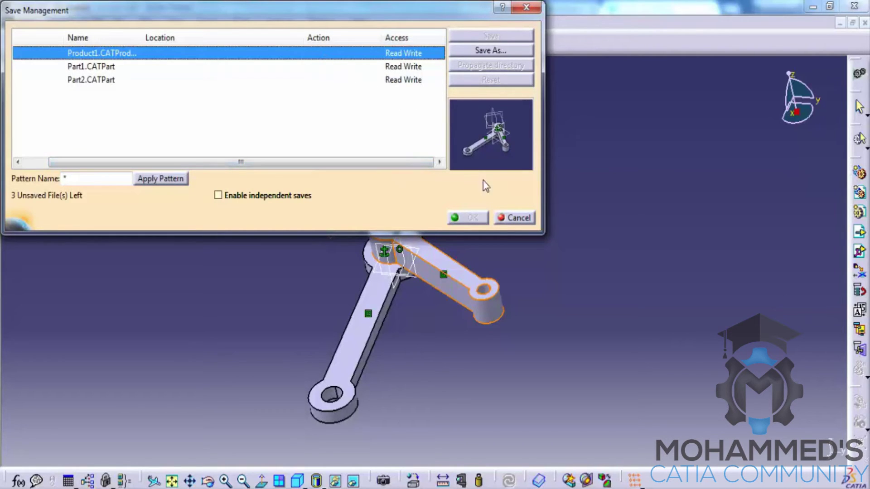
{"action": "left_click_drag", "start_coordinate": [320, 162], "coordinate": [295, 161]}
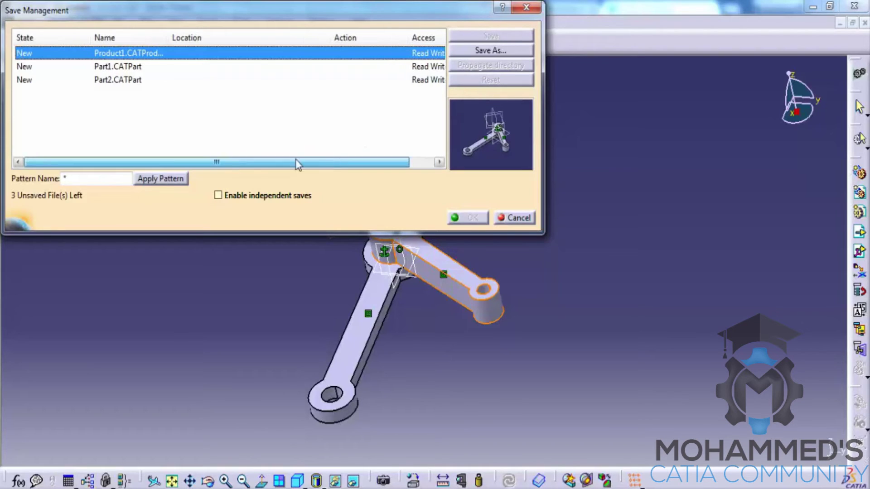
Save Product1 as a CATProduct into the PROJECT PARTS folder.
{"action": "left_click", "coordinate": [490, 51]}
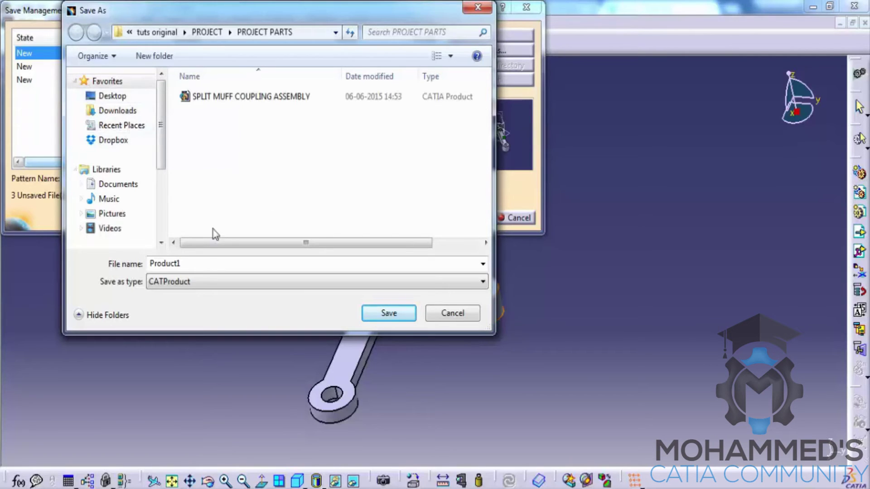
{"action": "left_click", "coordinate": [238, 266]}
{"action": "left_click", "coordinate": [389, 312]}
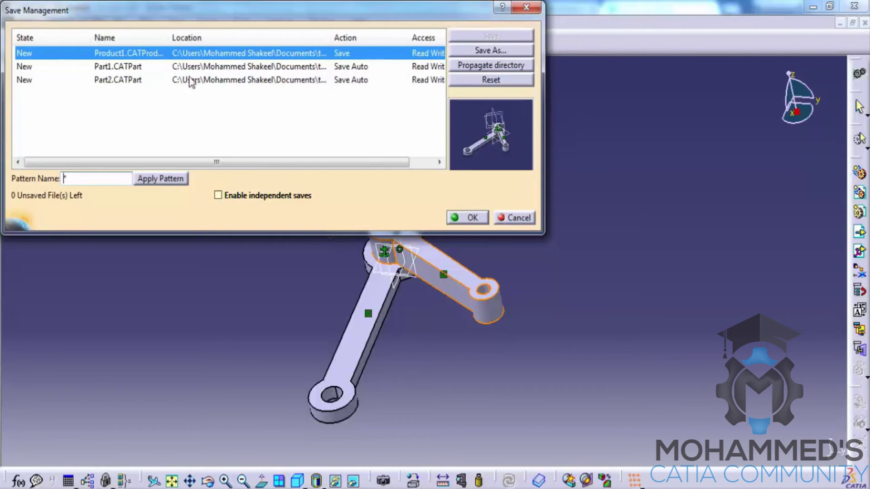
Confirm saving all three files, then reopen Save Management to see them Open, Read Write.
{"action": "left_click_drag", "start_coordinate": [340, 49], "coordinate": [389, 46]}
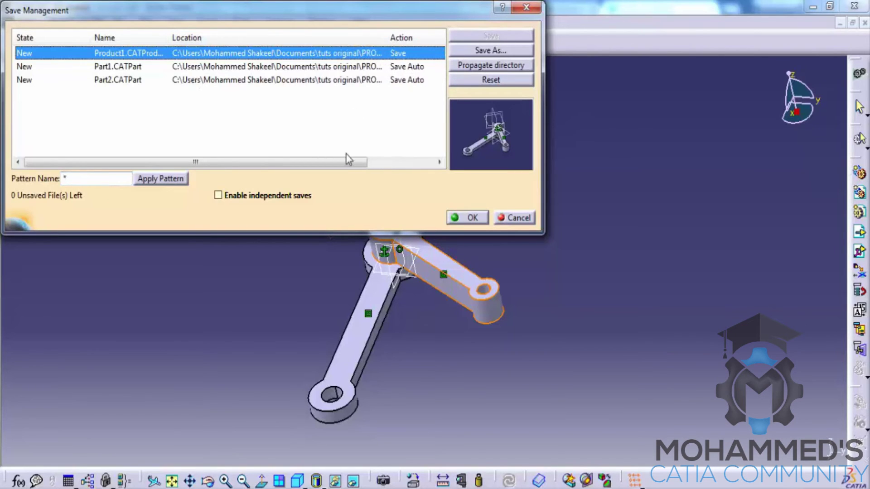
{"action": "left_click_drag", "start_coordinate": [346, 162], "coordinate": [402, 163]}
{"action": "left_click_drag", "start_coordinate": [316, 47], "coordinate": [303, 97]}
{"action": "left_click", "coordinate": [212, 147]}
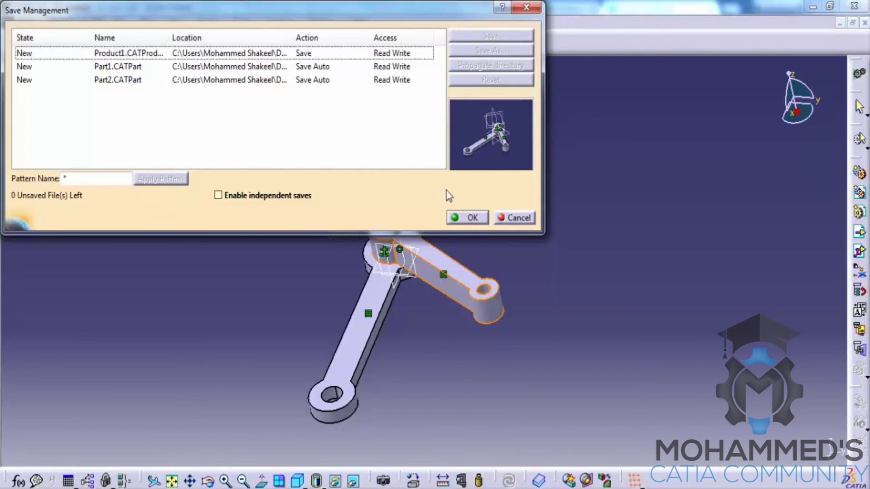
{"action": "left_click", "coordinate": [471, 218]}
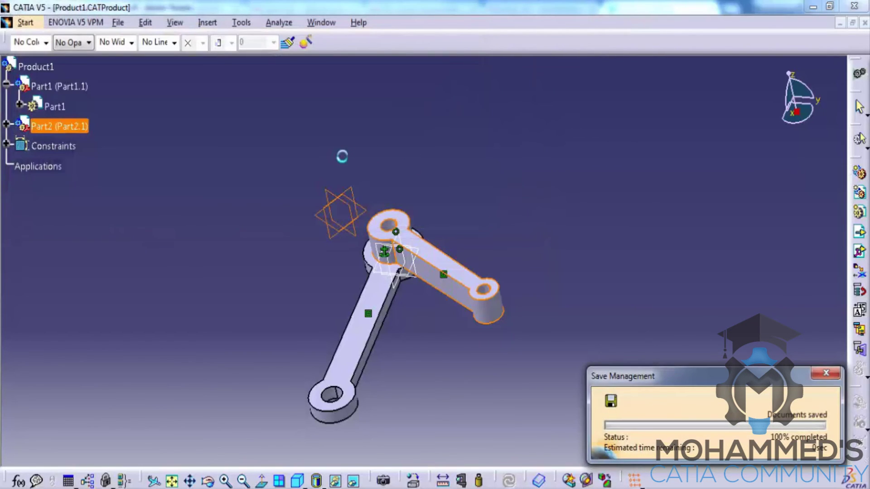
{"action": "left_click", "coordinate": [125, 23]}
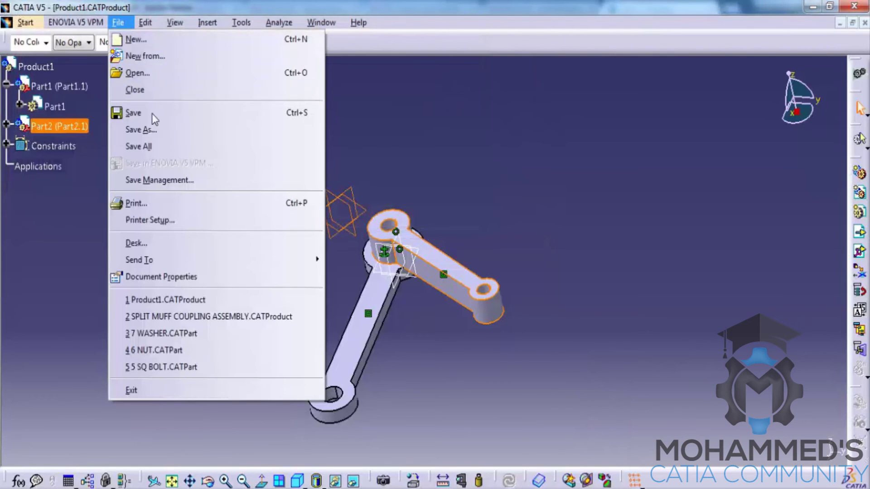
{"action": "left_click", "coordinate": [153, 175]}
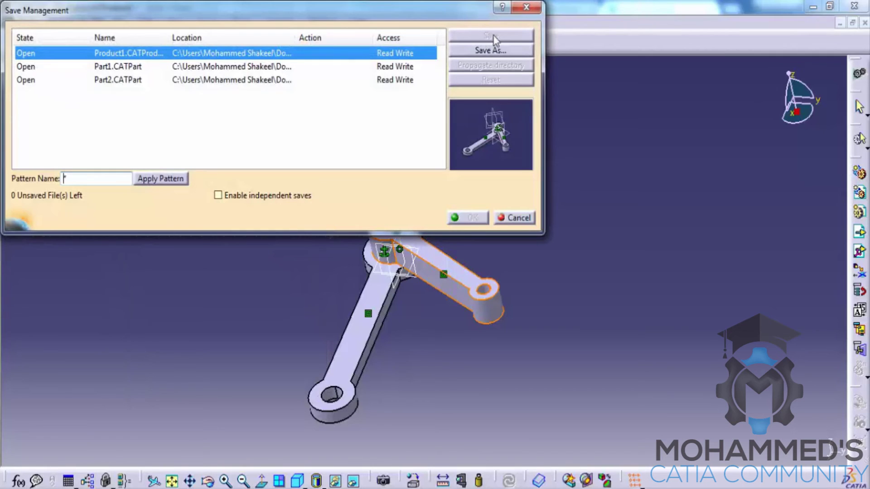
Close Save Management and activate the upper link, Part2, for editing.
{"action": "left_click", "coordinate": [526, 9]}
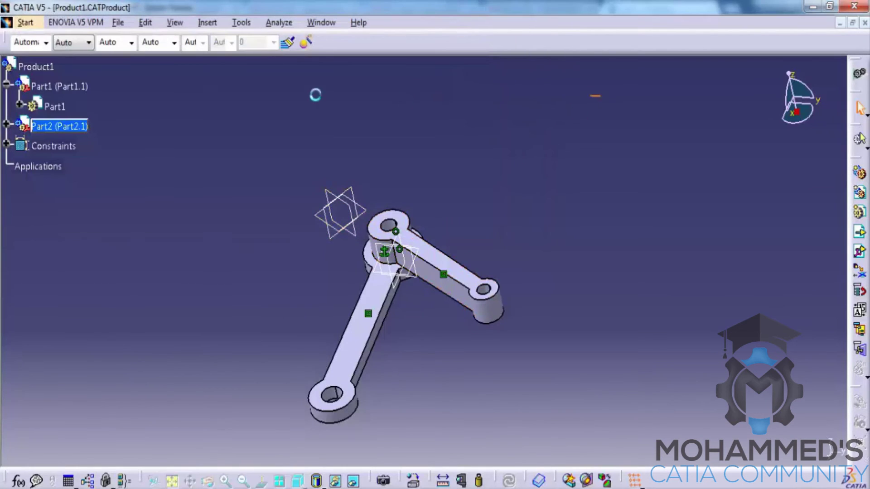
{"action": "double_click", "coordinate": [55, 107]}
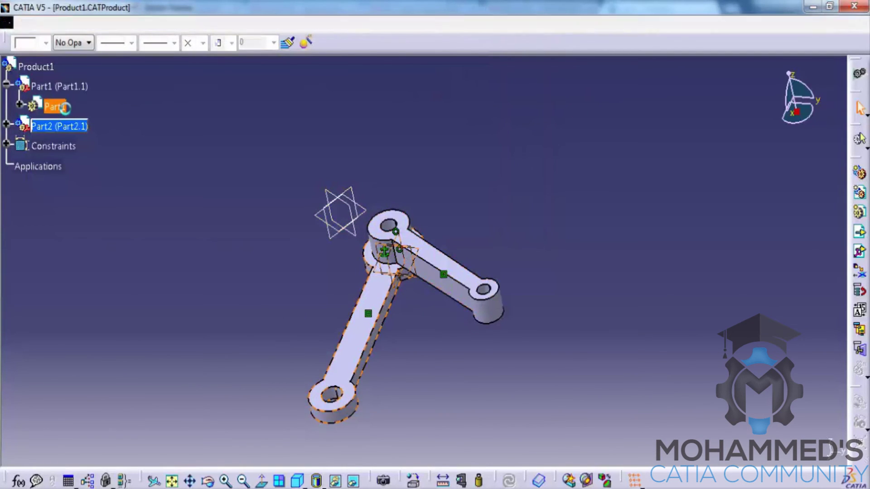
{"action": "left_click", "coordinate": [75, 22]}
{"action": "left_click", "coordinate": [504, 153]}
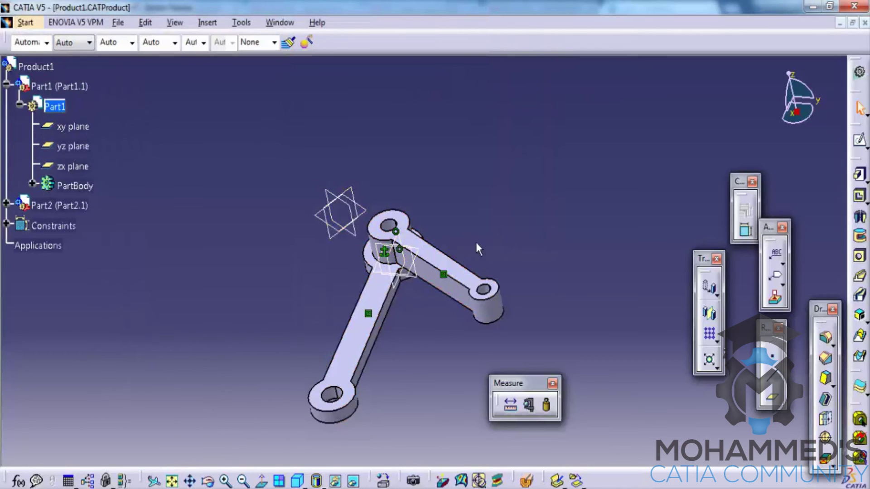
{"action": "left_click", "coordinate": [54, 107]}
{"action": "left_click", "coordinate": [449, 273]}
{"action": "double_click", "coordinate": [448, 273]}
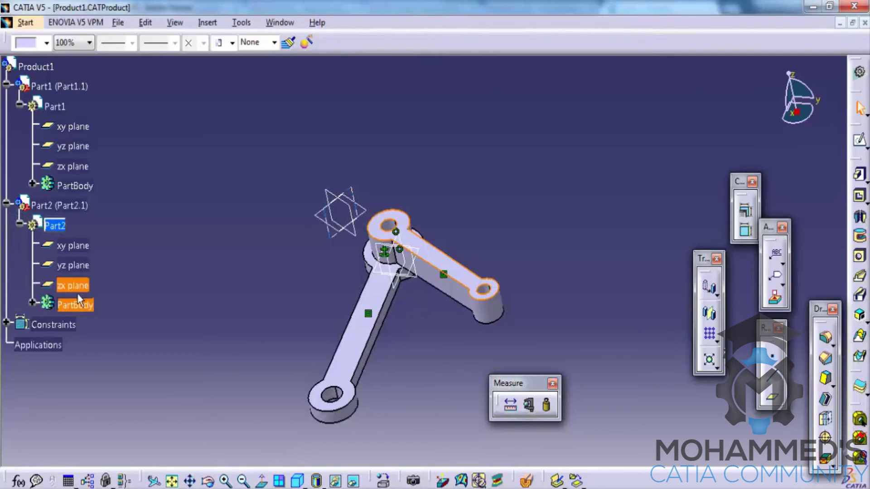
Redefine Part2's Pad.1 with a length of 10.
{"action": "left_click", "coordinate": [398, 261]}
{"action": "double_click", "coordinate": [442, 263]}
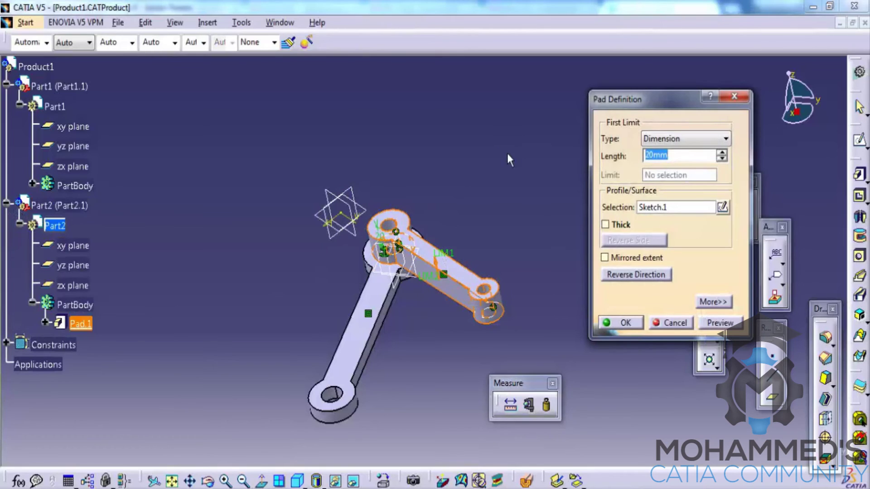
{"action": "type", "text": "10"}
{"action": "key", "text": "Return"}
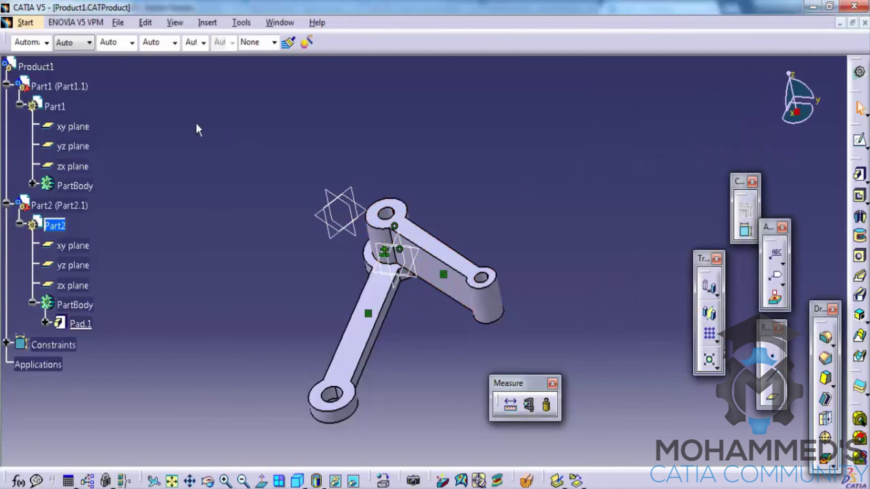
{"action": "left_click", "coordinate": [118, 23]}
Set Product1 to Save in Save Management, confirm Part2 switches to Save Auto, and OK.
{"action": "left_click", "coordinate": [156, 177]}
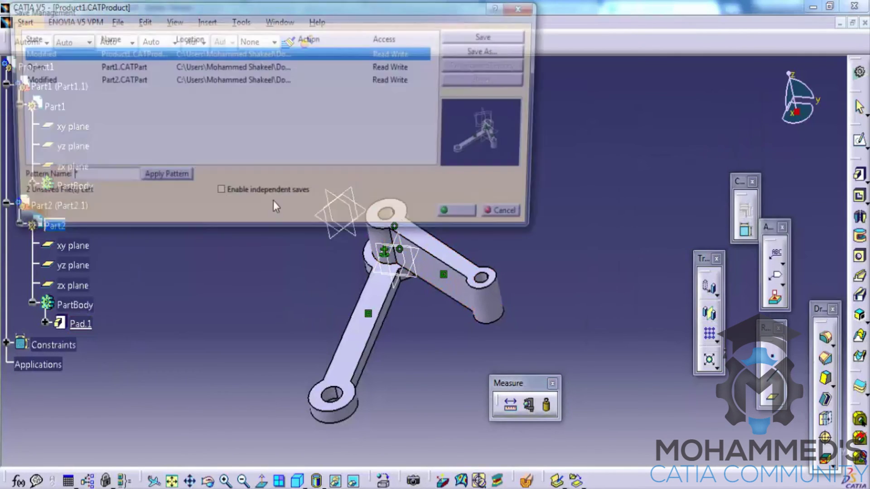
{"action": "left_click", "coordinate": [232, 141]}
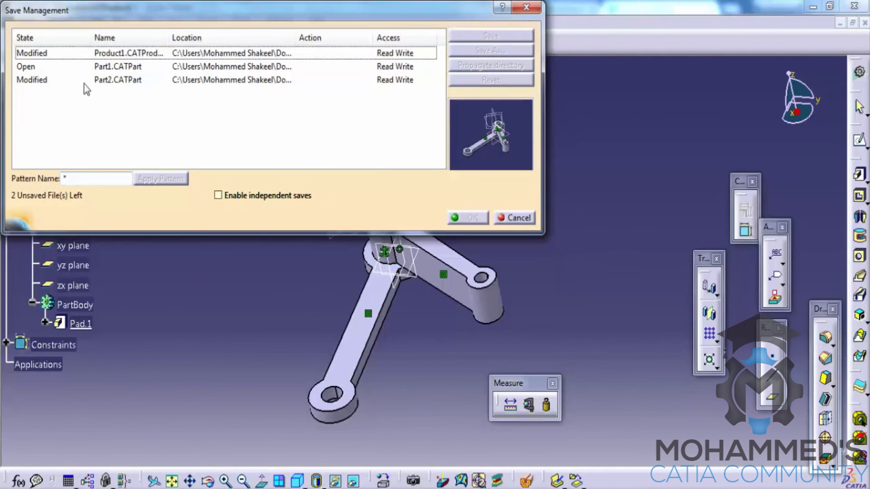
{"action": "left_click", "coordinate": [40, 54]}
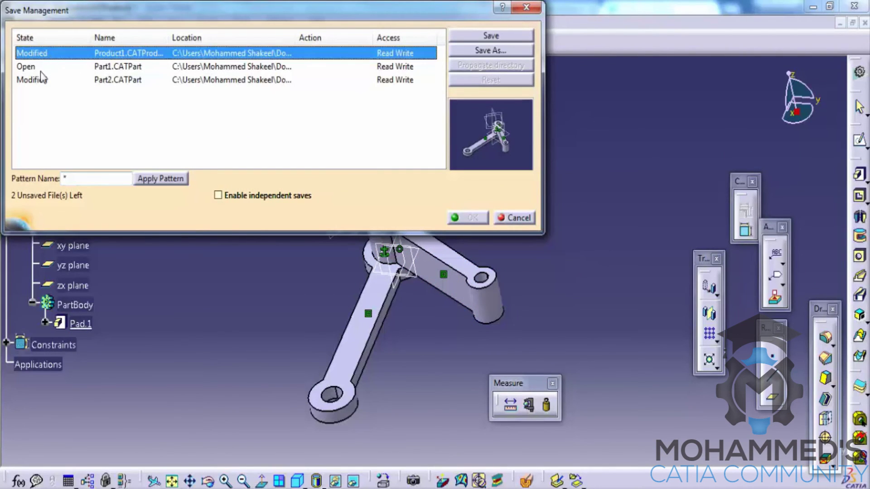
{"action": "left_click", "coordinate": [42, 81]}
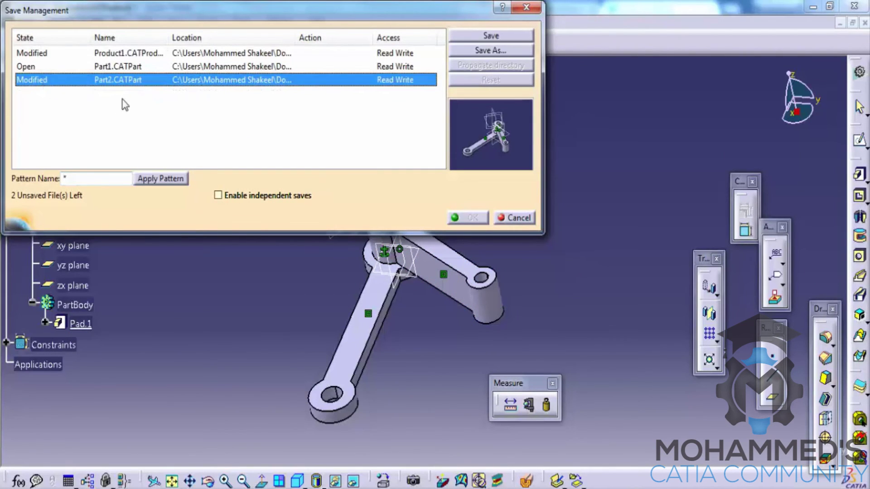
{"action": "left_click", "coordinate": [153, 119]}
{"action": "left_click", "coordinate": [51, 58]}
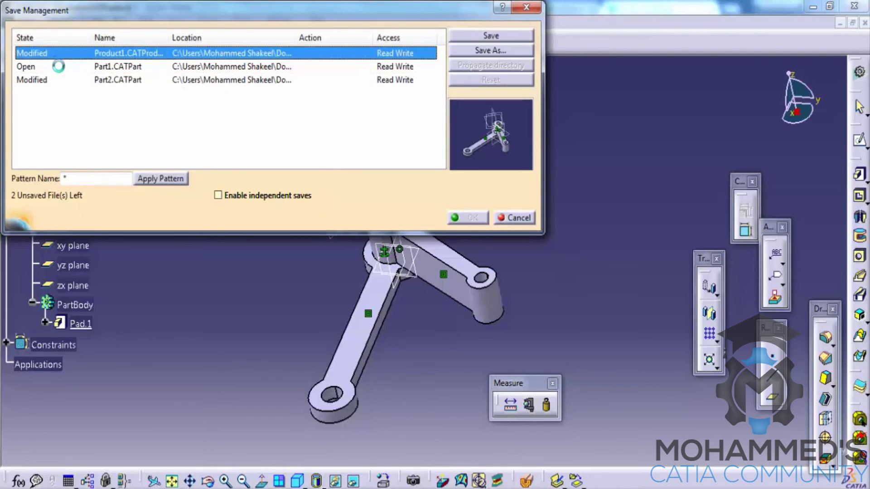
{"action": "left_click", "coordinate": [460, 37]}
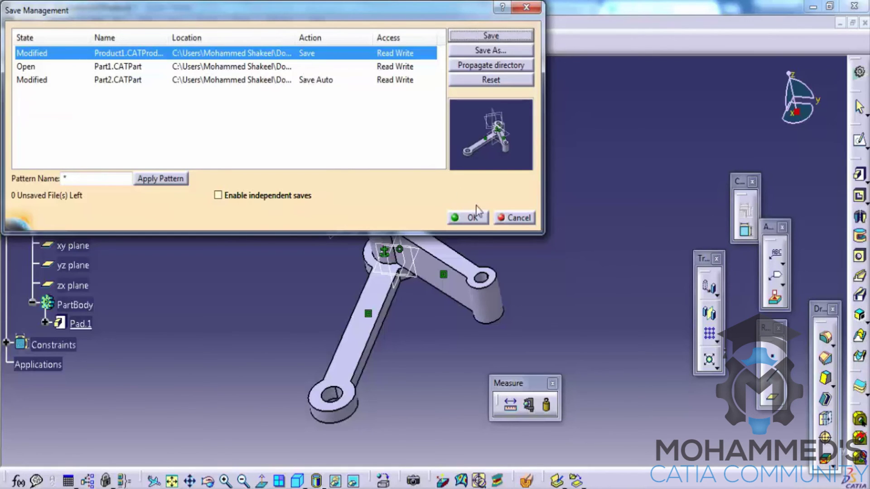
{"action": "left_click", "coordinate": [469, 218]}
Enable independent saves in Save Management and acknowledge the warning.
{"action": "left_click", "coordinate": [117, 22]}
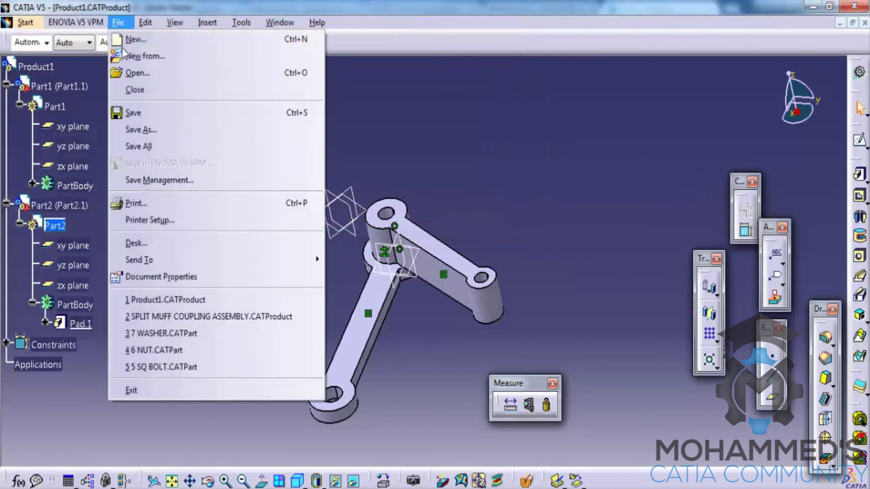
{"action": "left_click", "coordinate": [160, 180]}
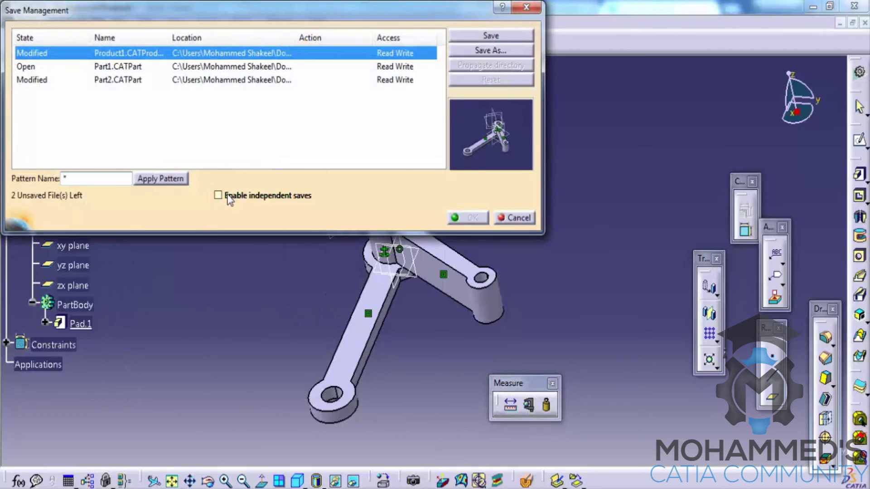
{"action": "left_click", "coordinate": [229, 197]}
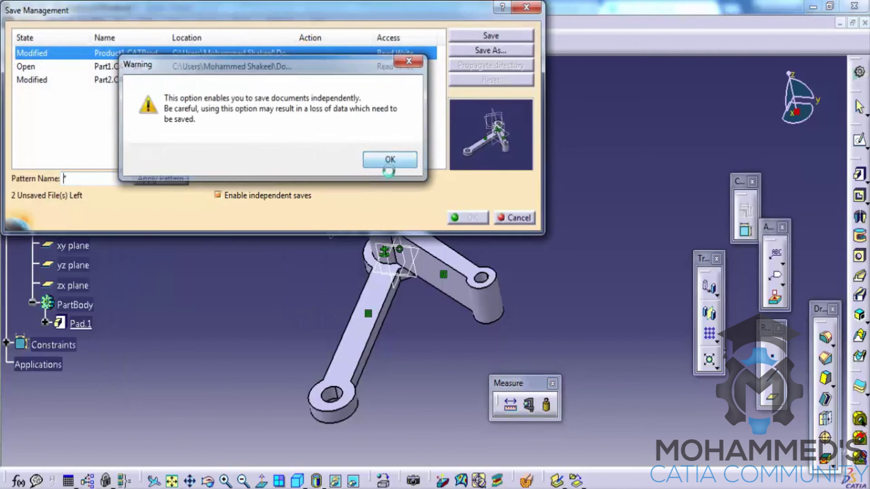
{"action": "left_click", "coordinate": [387, 160]}
Mark Product1 and Part2 each to Save individually and confirm.
{"action": "left_click", "coordinate": [68, 55]}
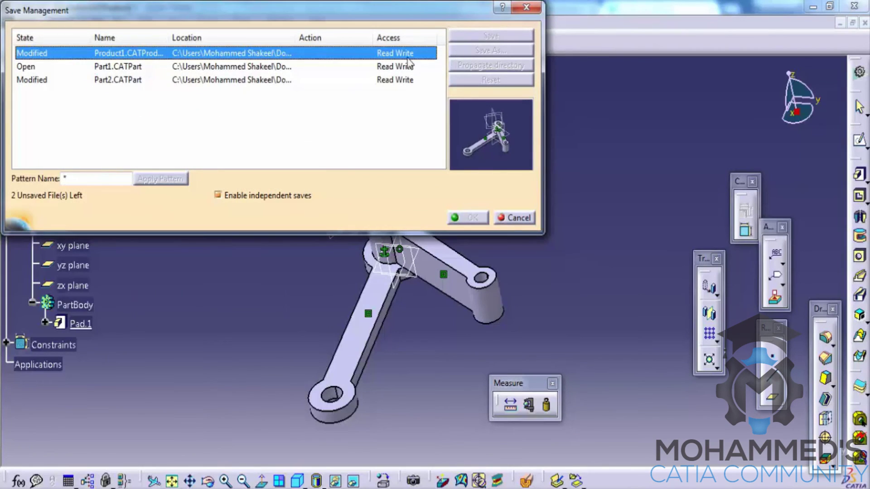
{"action": "left_click", "coordinate": [296, 80]}
{"action": "left_click", "coordinate": [289, 55]}
{"action": "left_click", "coordinate": [488, 38]}
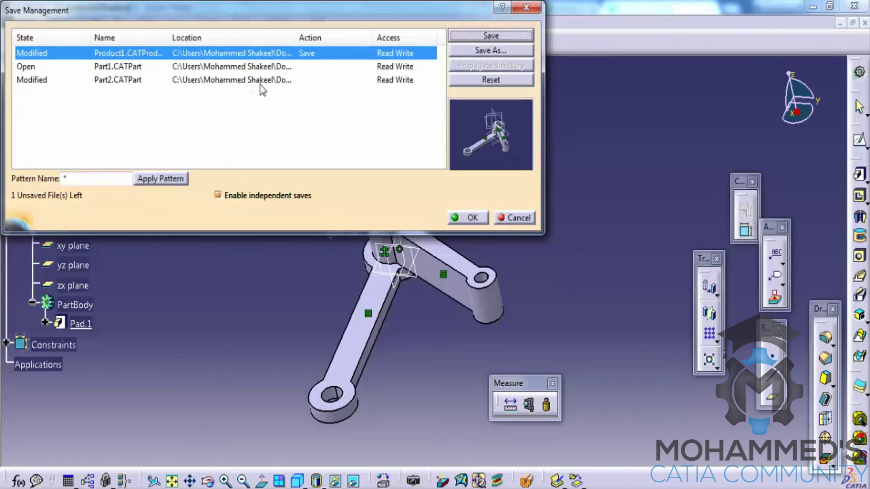
{"action": "left_click", "coordinate": [261, 84]}
{"action": "left_click", "coordinate": [473, 37]}
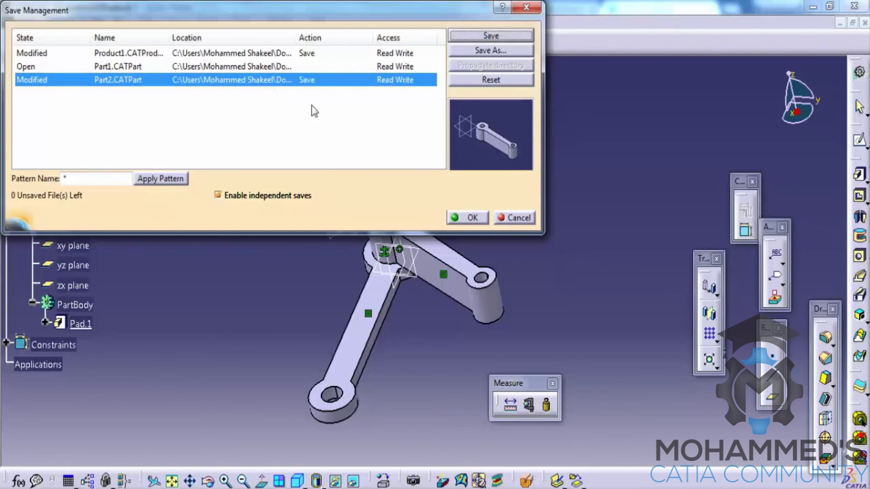
{"action": "left_click", "coordinate": [476, 221]}
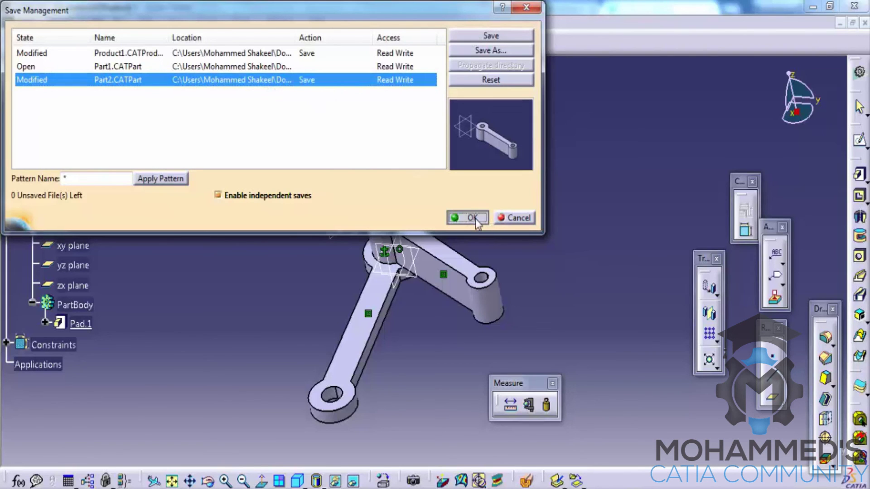